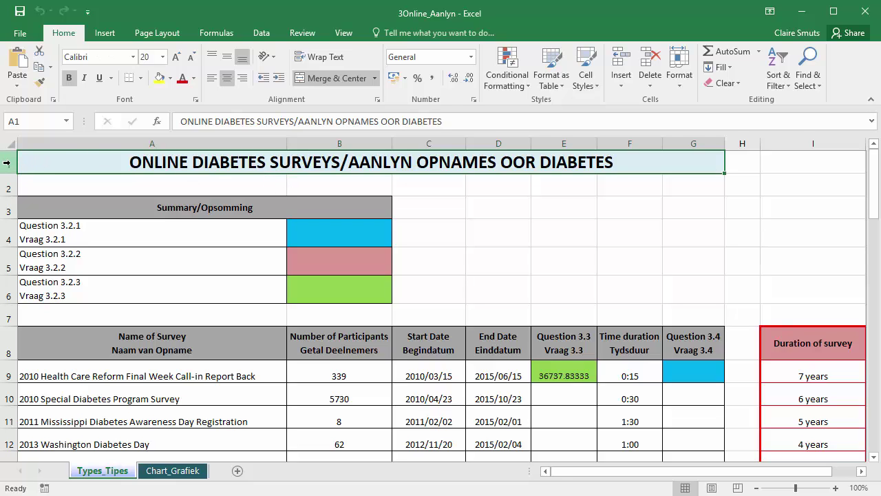
# Set the height of row 1, which holds the survey title, to 35.
pyautogui.click(48, 182)
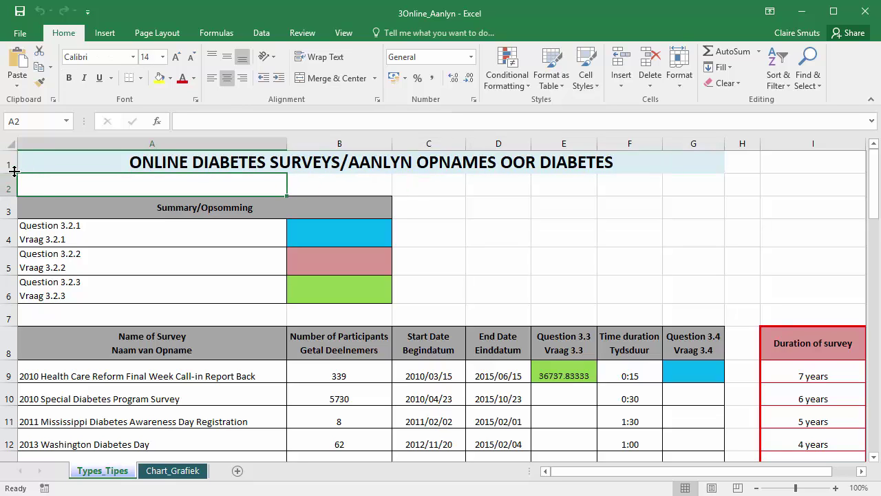
pyautogui.moveTo(14, 172); pyautogui.dragTo(14, 172)
pyautogui.rightClick(14, 169)
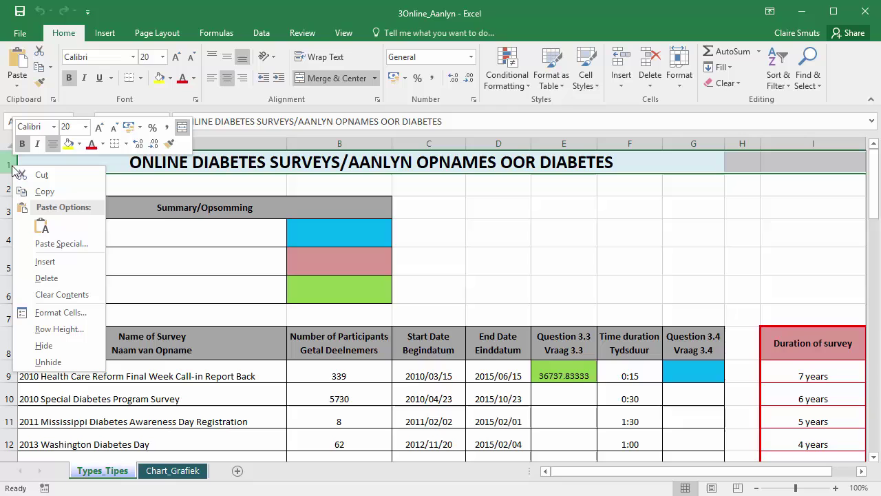
pyautogui.click(59, 329)
pyautogui.moveTo(52, 291); pyautogui.dragTo(86, 279)
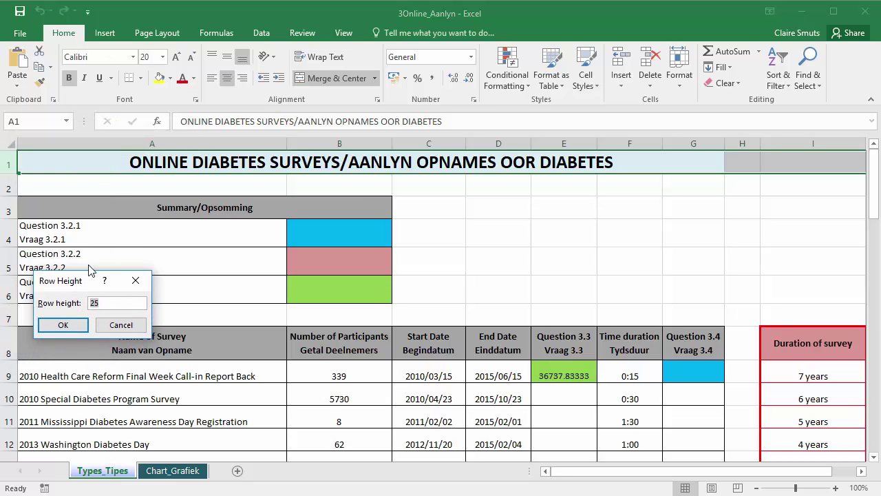
pyautogui.write('35')
pyautogui.press('Return')
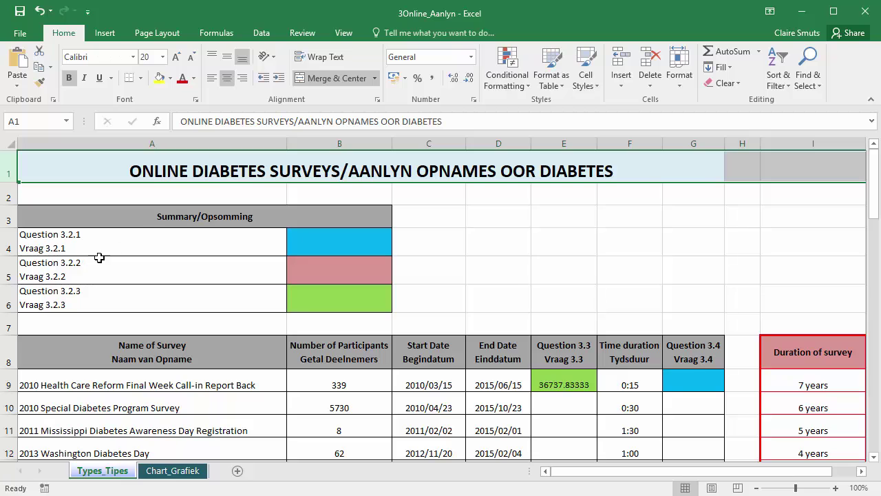
# Apply a red outline border to the merged title cell in row 1 and check it in Page Layout view.
pyautogui.click(151, 196)
pyautogui.click(155, 175)
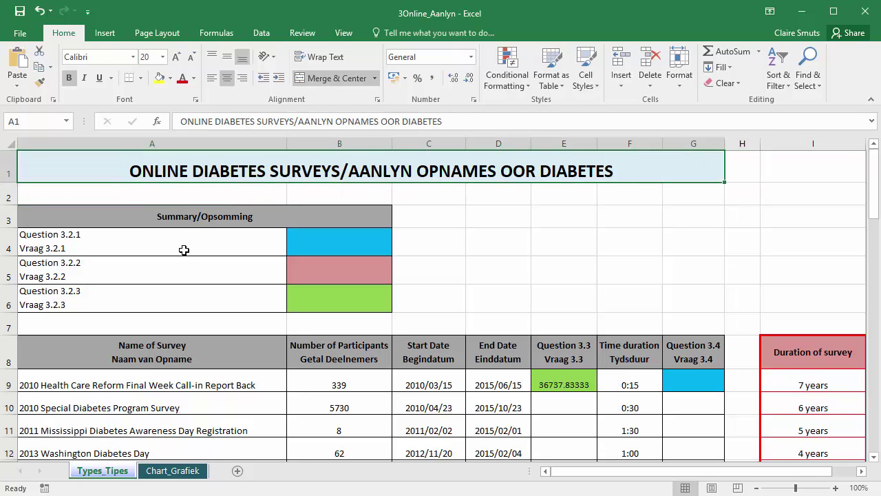
pyautogui.click(141, 78)
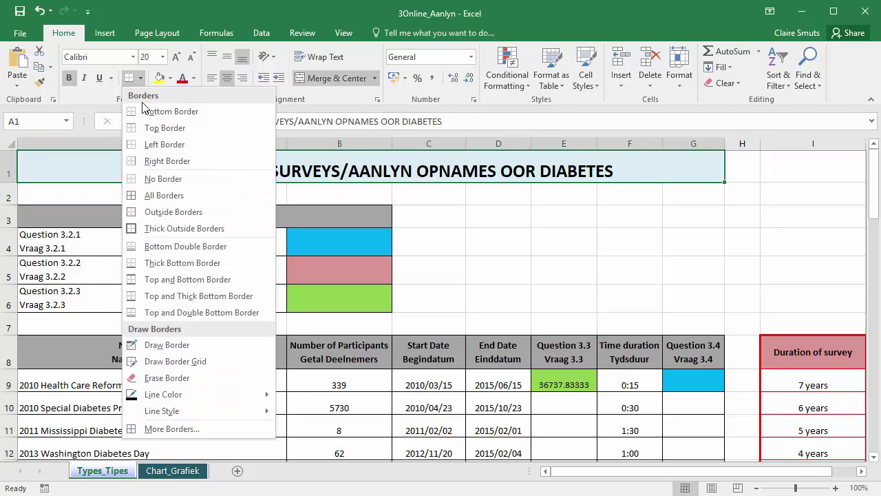
pyautogui.click(171, 429)
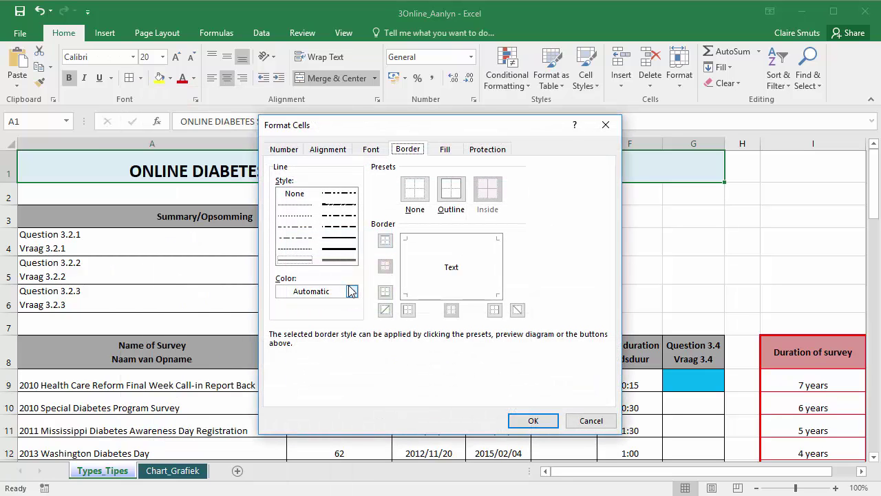
pyautogui.click(351, 291)
pyautogui.click(296, 415)
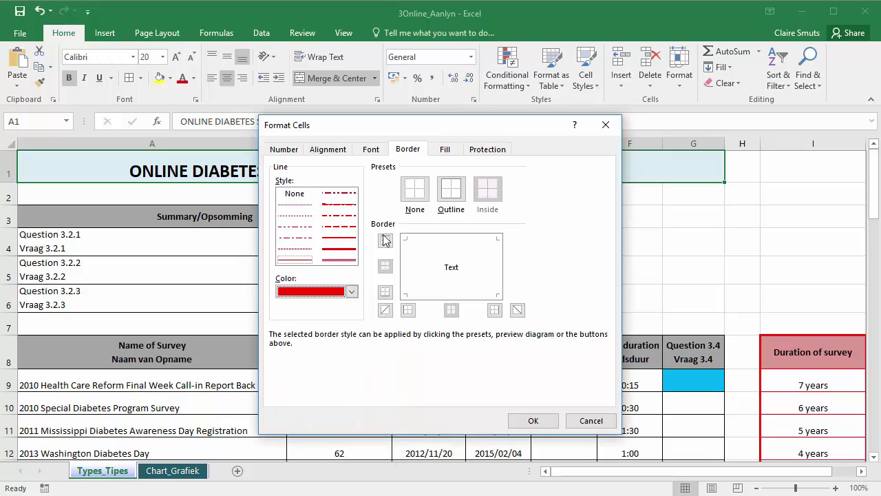
pyautogui.click(451, 188)
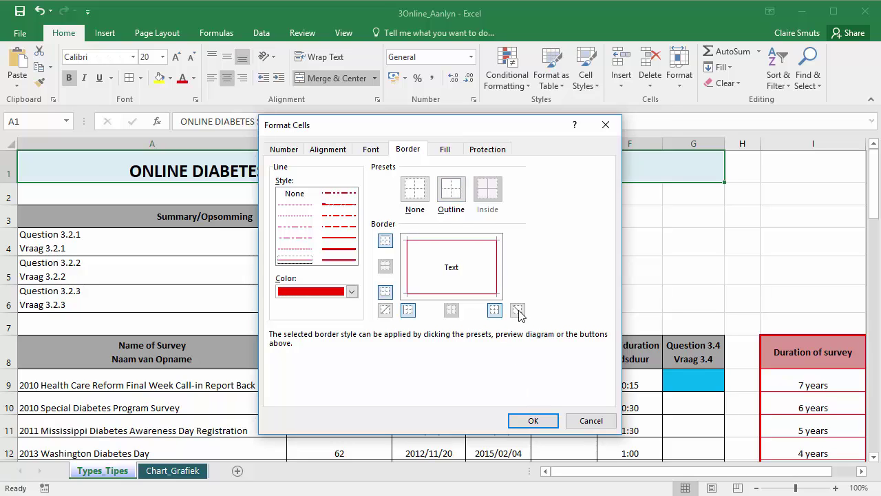
pyautogui.click(527, 415)
pyautogui.click(591, 261)
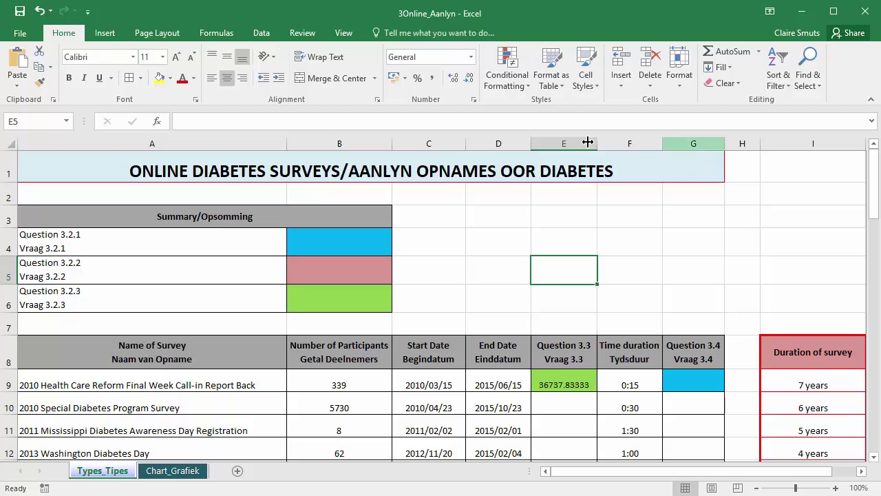
pyautogui.click(713, 487)
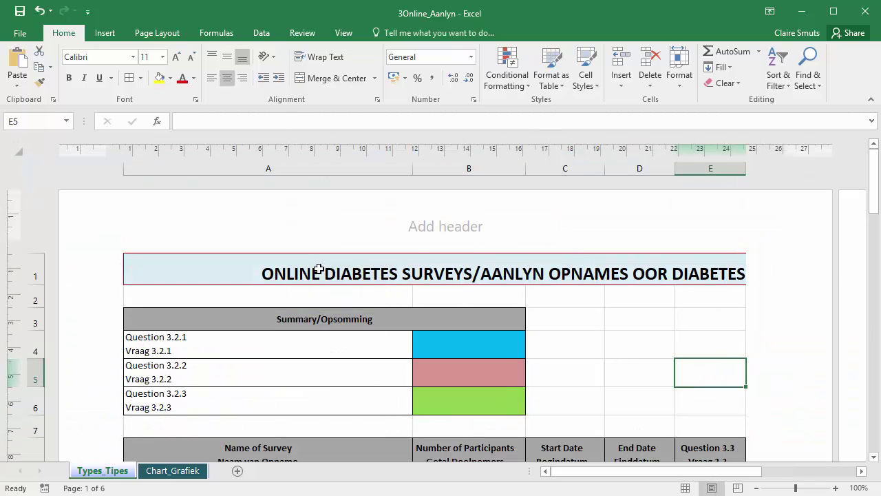
pyautogui.click(685, 487)
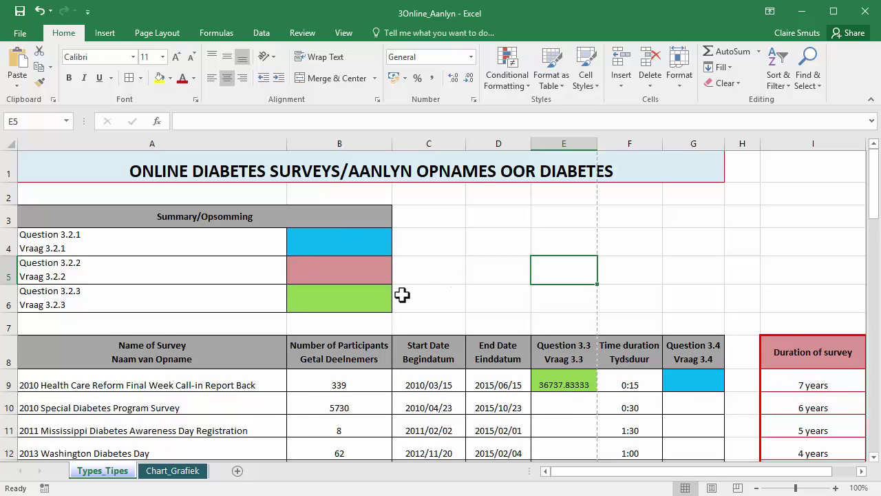
# Total the Number of Participants column in cell B4 with the formula =SUM(B9:B56).
pyautogui.scroll(-1, 402, 294)
pyautogui.moveTo(351, 308); pyautogui.dragTo(351, 420)
pyautogui.scroll(-6, 350, 338)
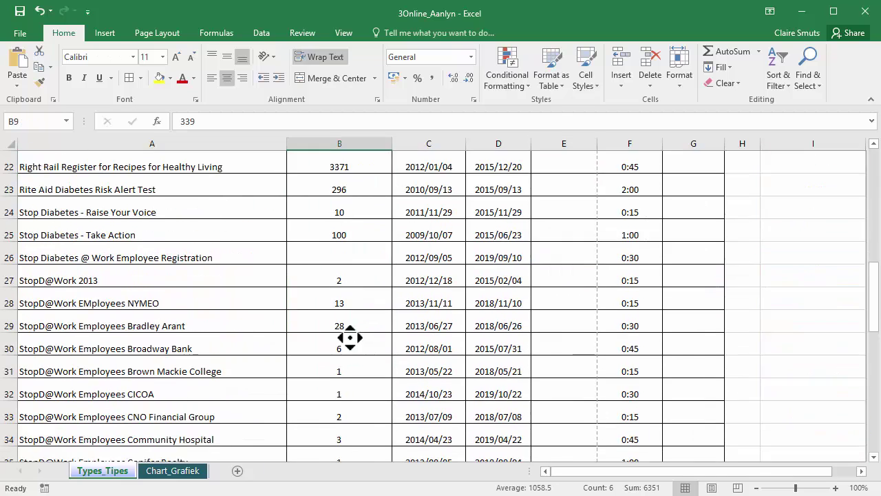
pyautogui.scroll(7, 350, 337)
pyautogui.moveTo(352, 344)
pyautogui.mouseDown()
pyautogui.moveTo(358, 361)
pyautogui.moveTo(345, 338)
pyautogui.mouseUp()
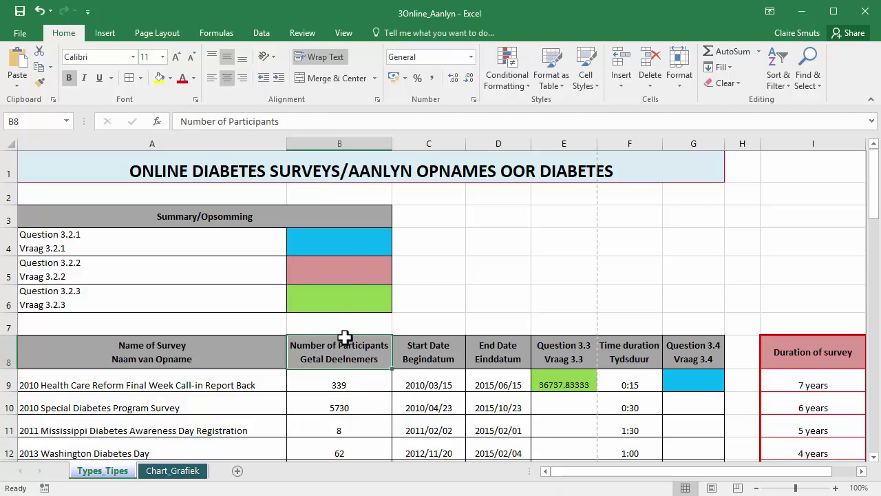
pyautogui.click(337, 243)
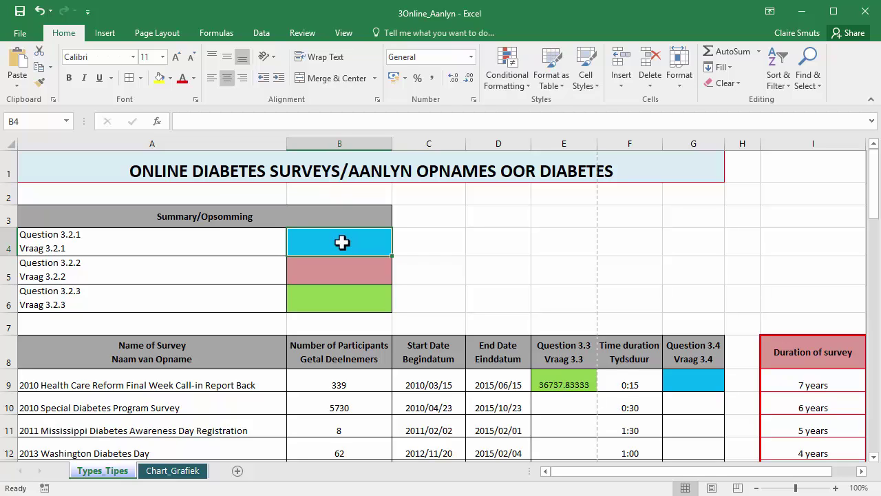
pyautogui.write('=sum')
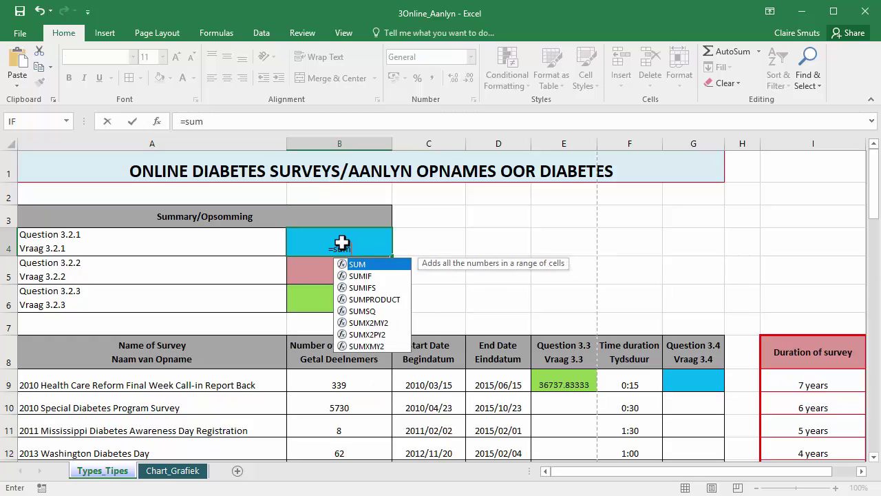
pyautogui.press('Tab')
pyautogui.moveTo(338, 385); pyautogui.dragTo(333, 420)
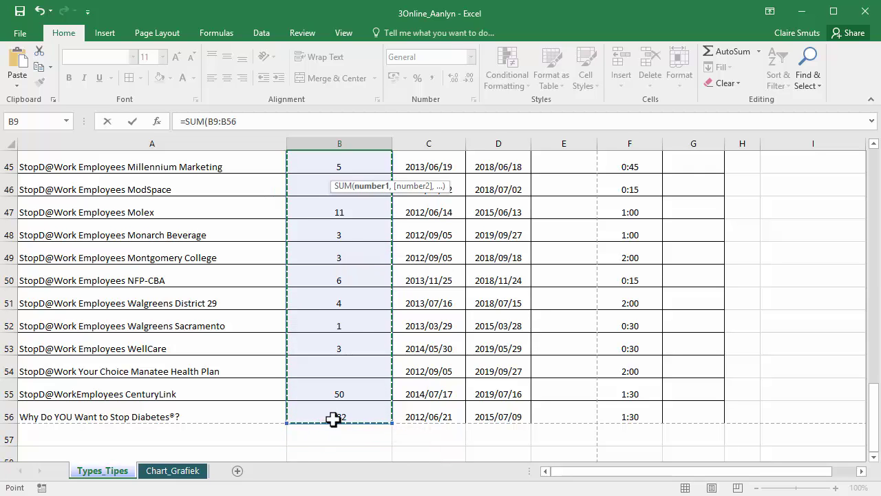
pyautogui.scroll(15, 333, 420)
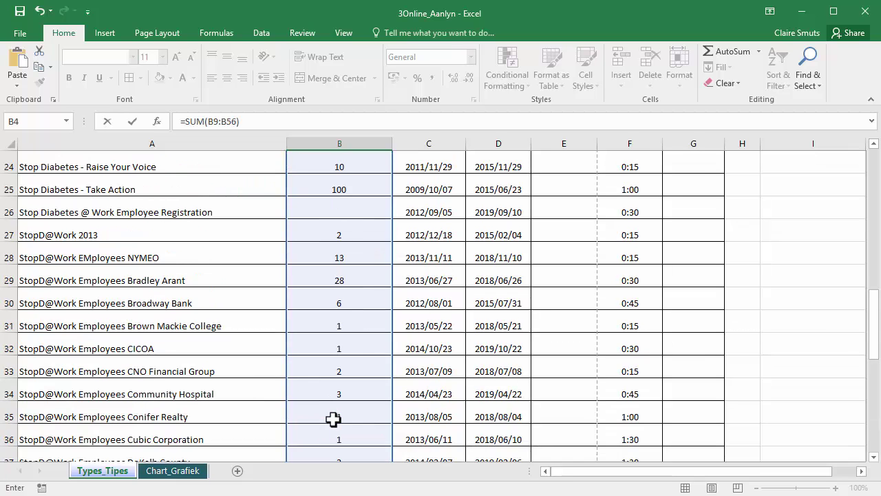
pyautogui.write(')')
pyautogui.press('Return')
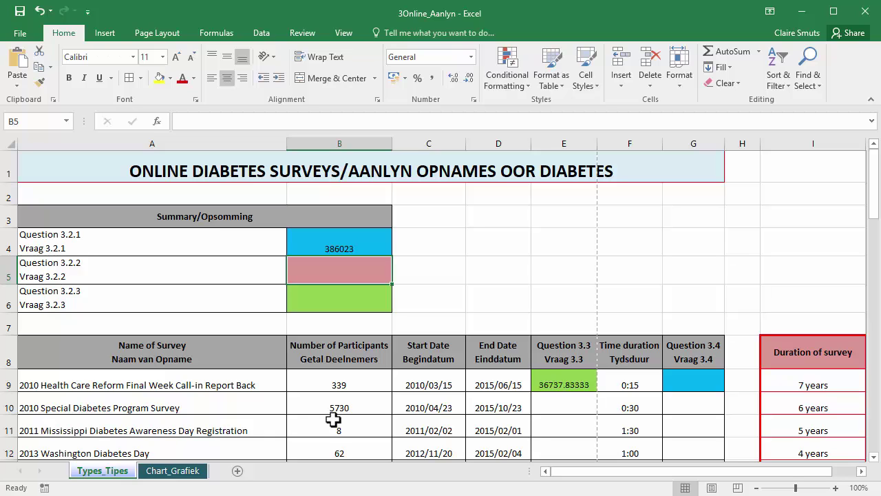
# Find the most frequent value of the Number of Participants column in cell B5 with the MODE function.
pyautogui.write('=')
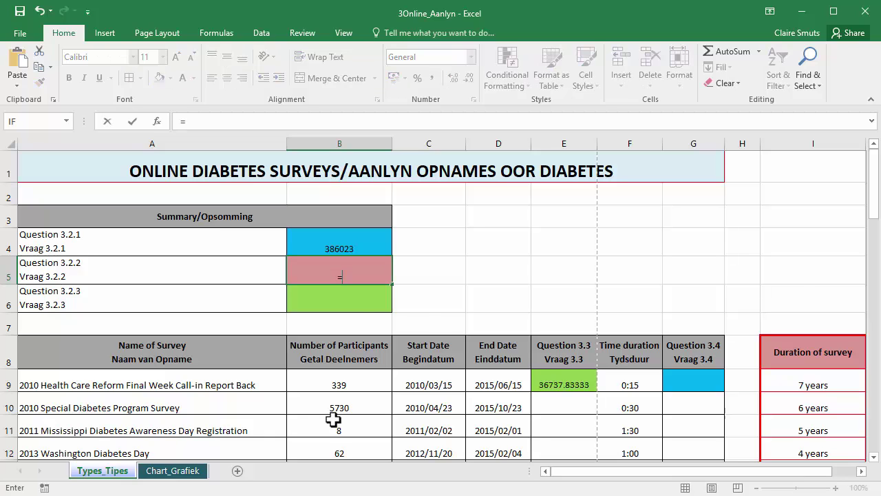
pyautogui.write('mode')
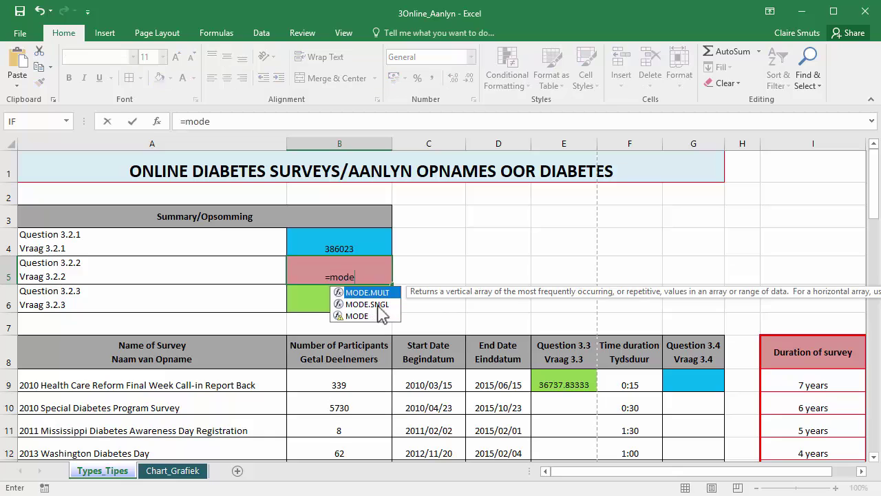
pyautogui.click(379, 315)
pyautogui.doubleClick(378, 316)
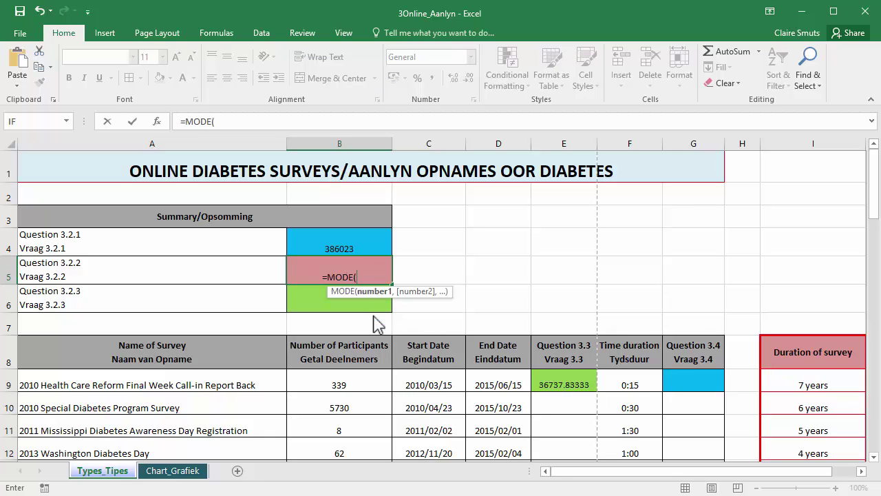
pyautogui.moveTo(339, 381); pyautogui.dragTo(345, 417)
pyautogui.press('Return')
pyautogui.scroll(2, 342, 291)
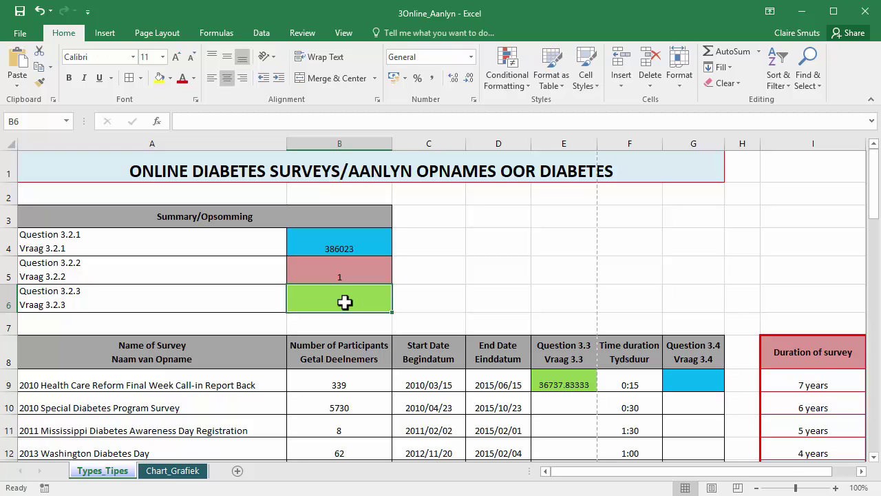
# Examine the survey list for entries with an empty Number of Participants cell.
pyautogui.scroll(-1, 348, 344)
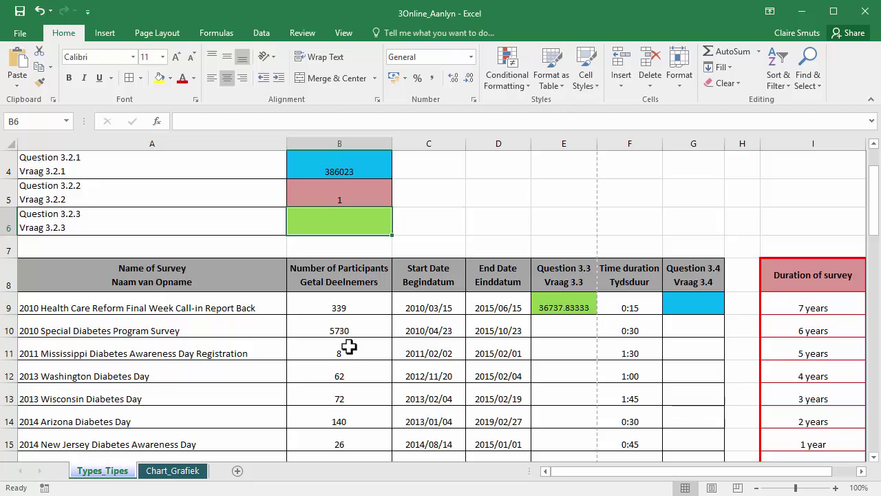
pyautogui.moveTo(167, 353); pyautogui.dragTo(186, 441)
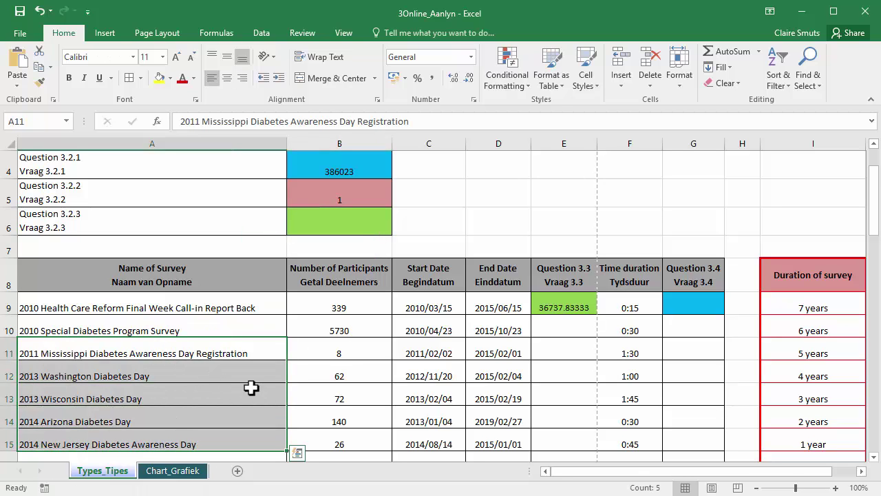
pyautogui.scroll(1, 340, 382)
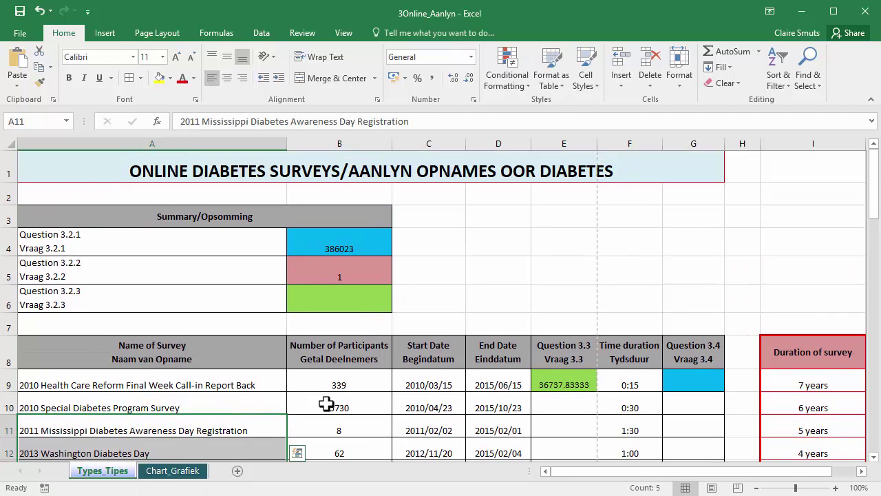
pyautogui.scroll(-5, 327, 402)
pyautogui.scroll(1, 334, 326)
pyautogui.click(338, 298)
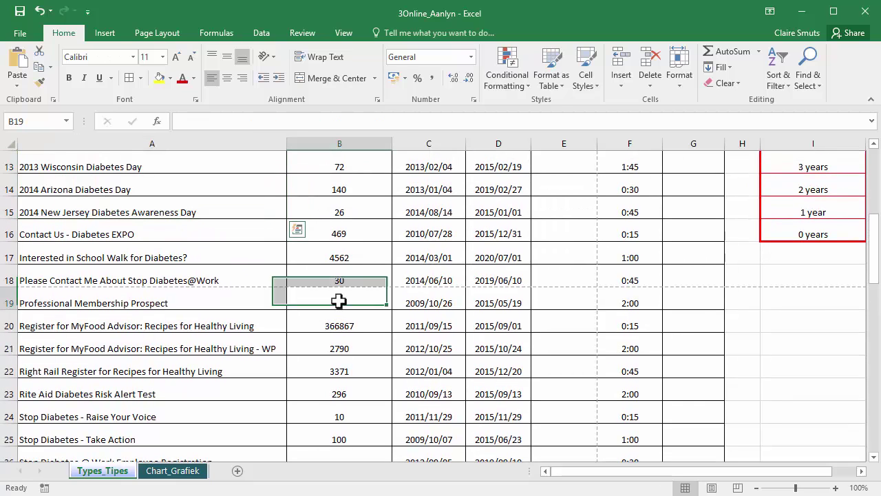
pyautogui.scroll(-2, 339, 330)
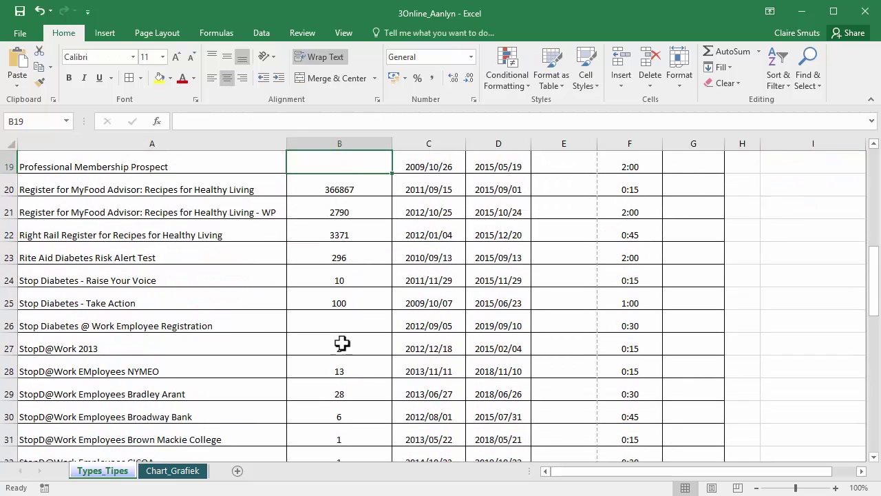
pyautogui.scroll(6, 342, 344)
# Count the surveys without a participant number in cell B6 with the formula =COUNTBLANK(B9:B56).
pyautogui.click(351, 299)
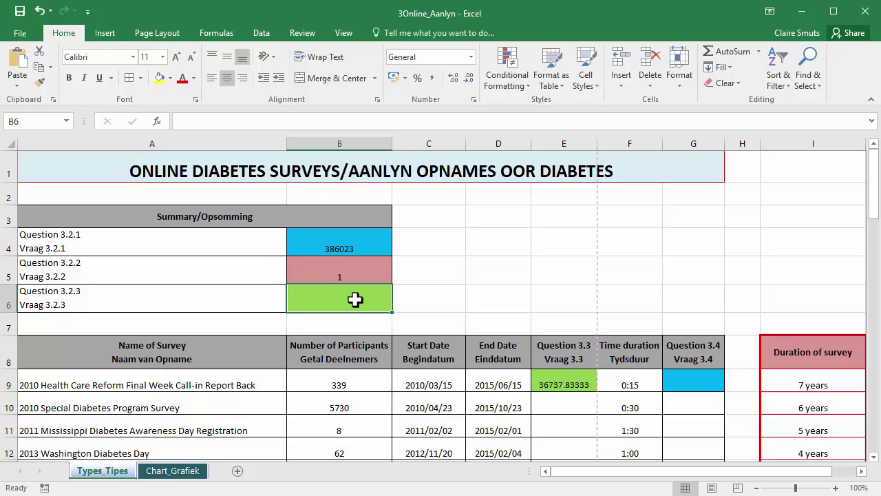
pyautogui.write('=cou')
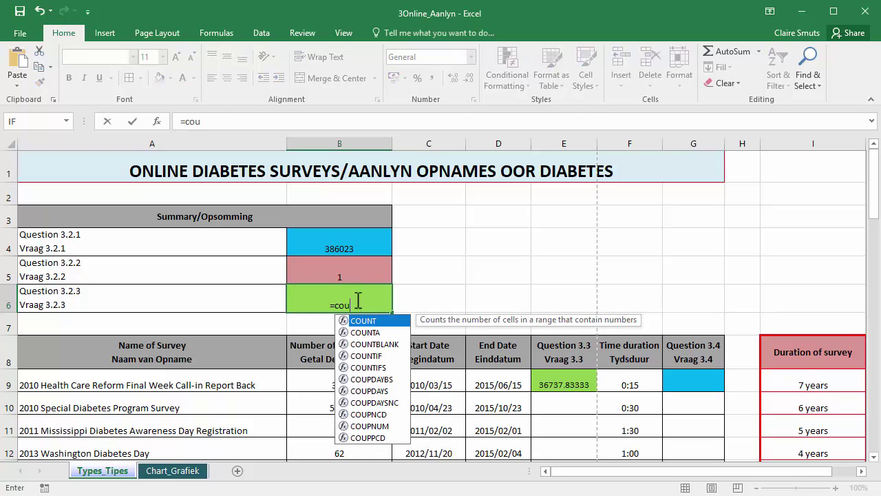
pyautogui.write('ntbla')
pyautogui.press('Tab')
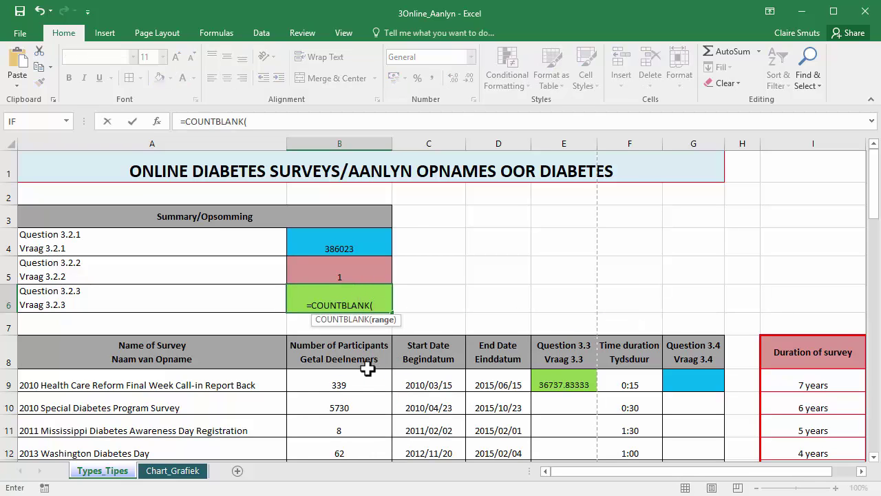
pyautogui.moveTo(359, 386); pyautogui.dragTo(351, 410)
pyautogui.press('Return')
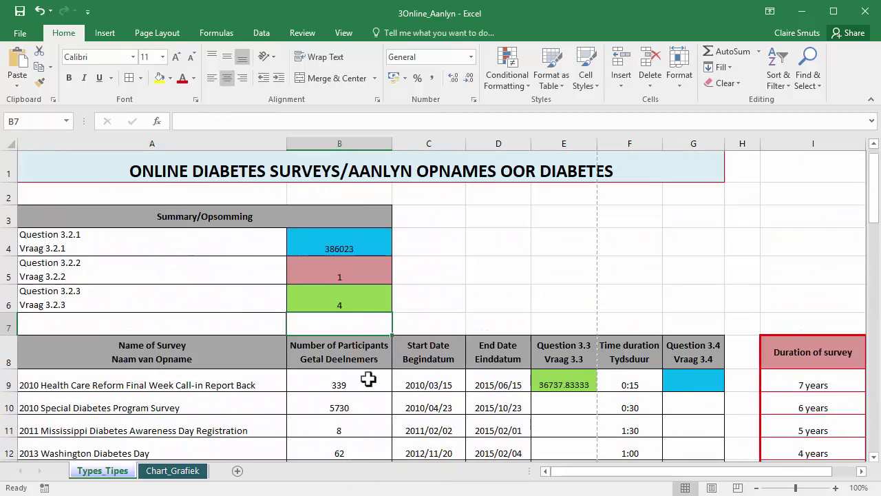
# Review the summary formulas in cells B4, B5 and B6.
pyautogui.click(346, 243)
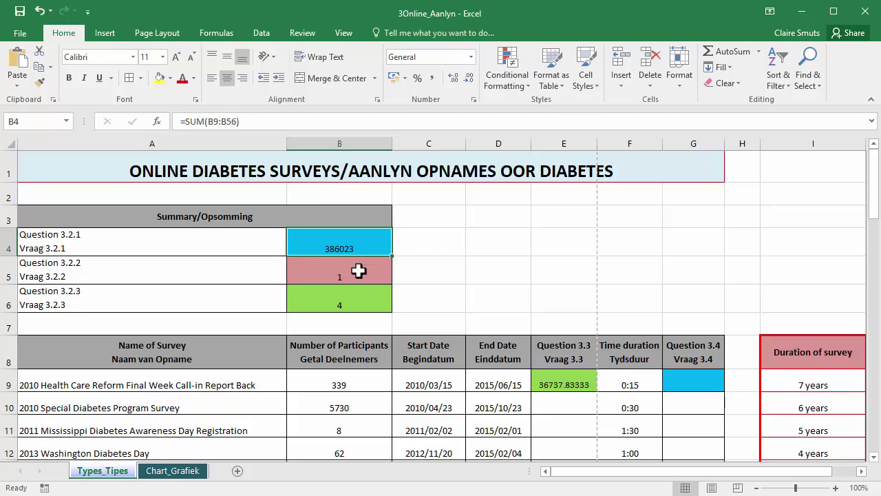
pyautogui.click(361, 271)
pyautogui.click(361, 295)
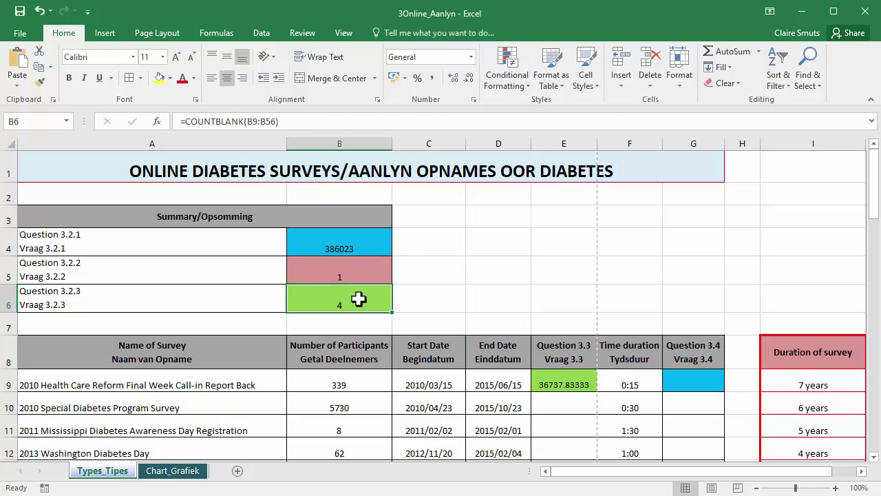
pyautogui.scroll(-1, 396, 334)
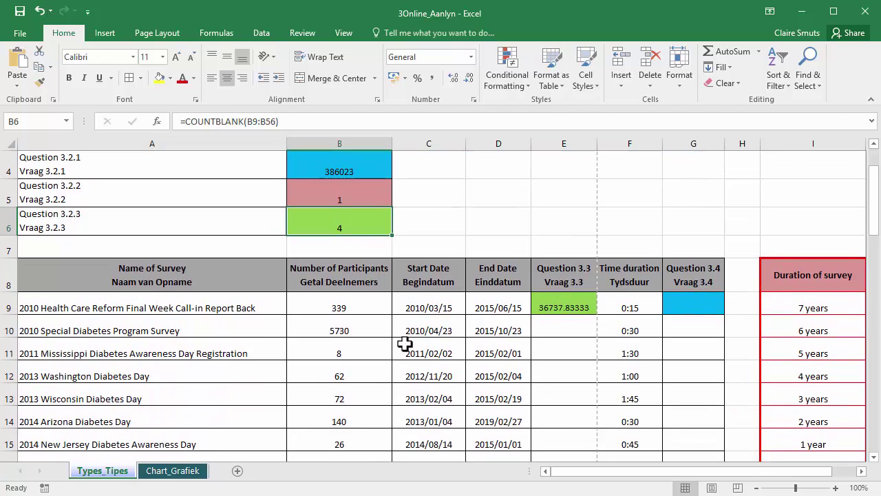
# Replace the Question 3.3 formula in cell E9 with =D9-C9, subtracting the start date from the end date.
pyautogui.scroll(-1, 584, 307)
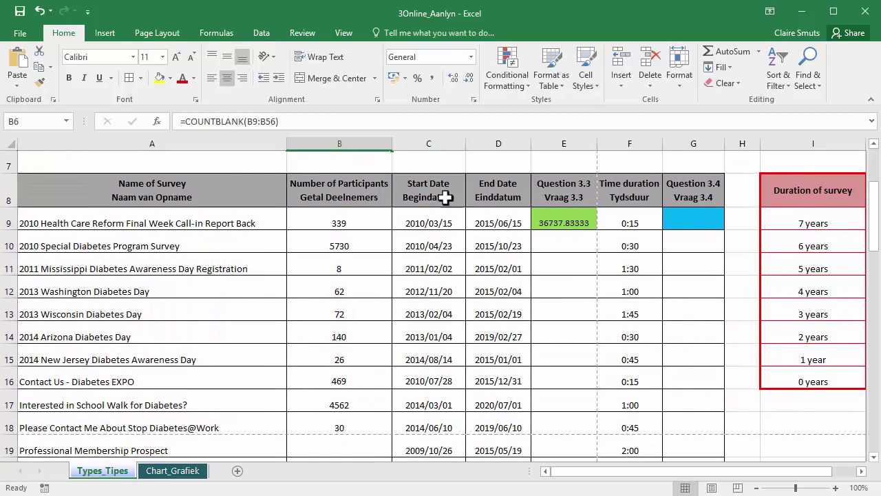
pyautogui.moveTo(446, 191); pyautogui.dragTo(555, 221)
pyautogui.click(544, 219)
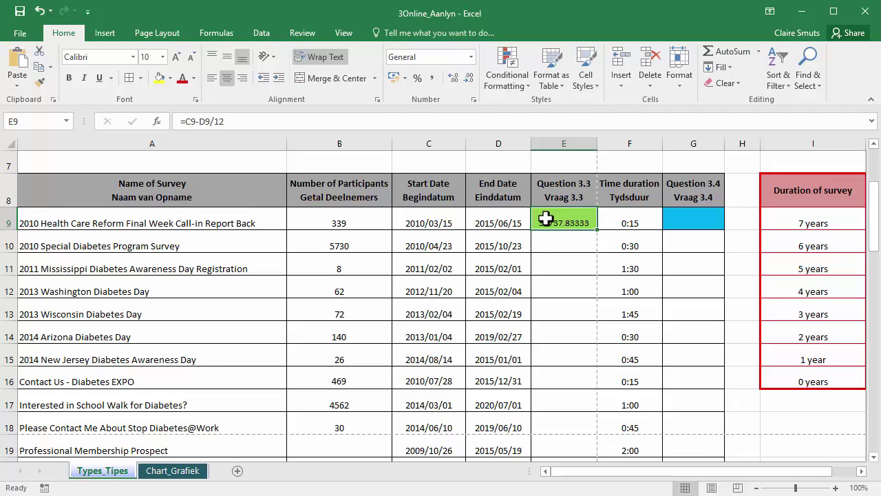
pyautogui.click(433, 224)
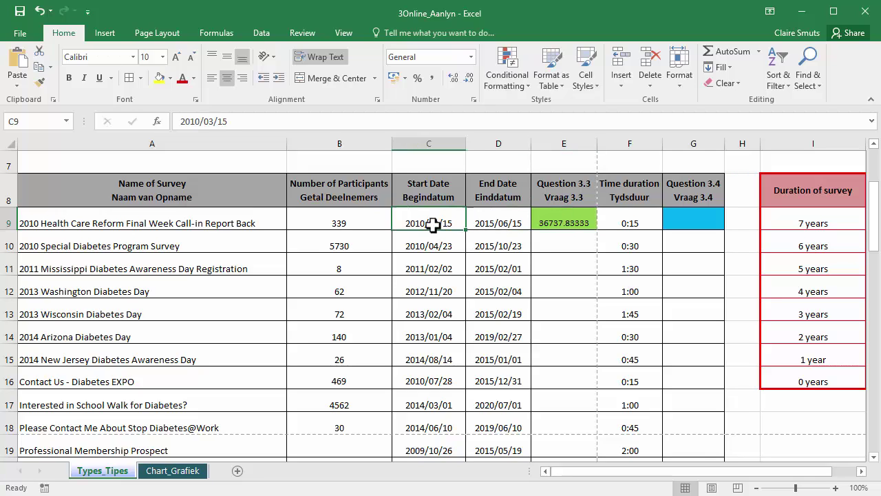
pyautogui.click(502, 223)
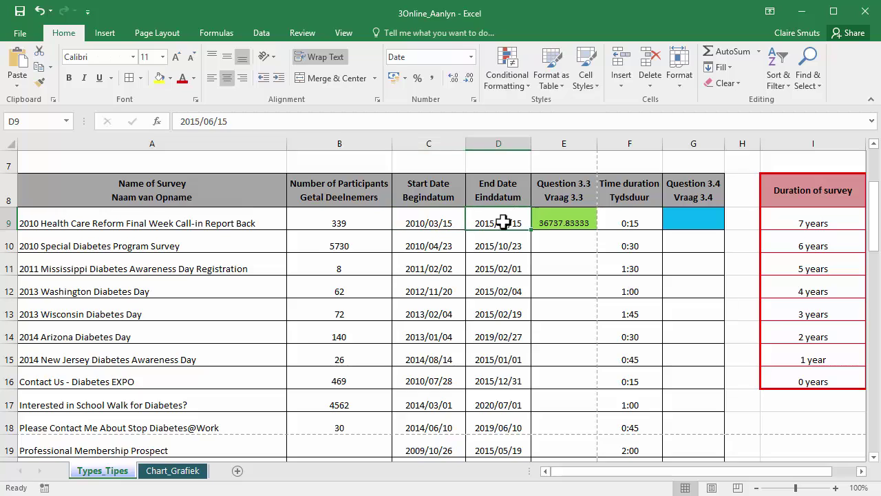
pyautogui.click(572, 223)
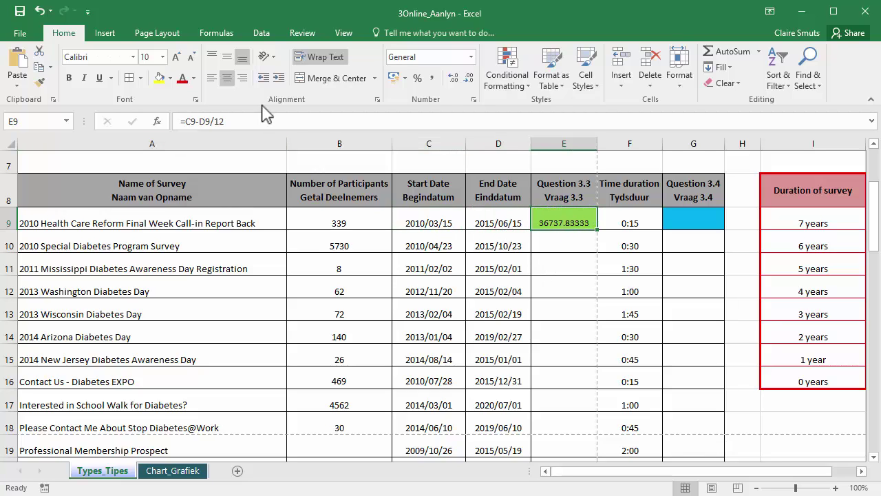
pyautogui.moveTo(184, 121); pyautogui.dragTo(221, 123)
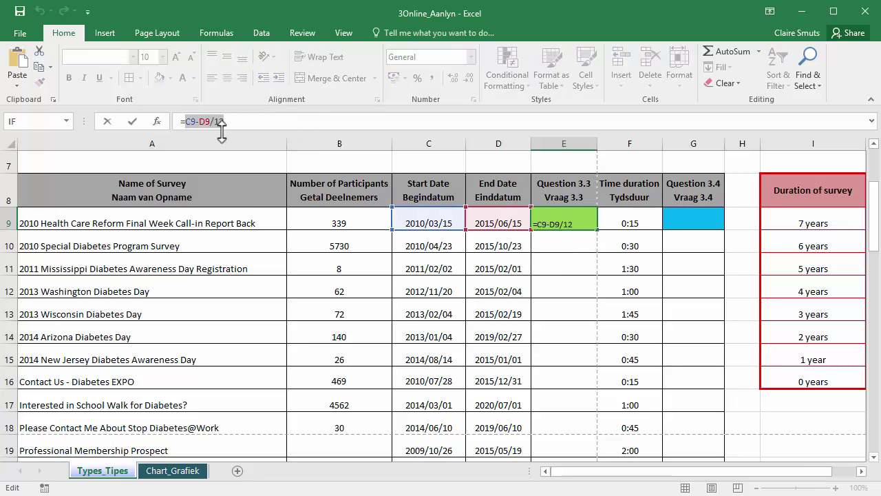
pyautogui.press('BackSpace')
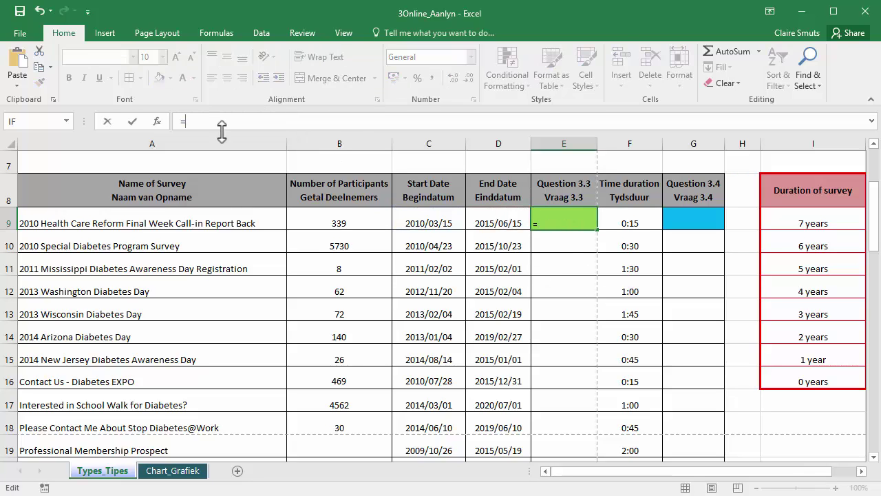
pyautogui.click(488, 220)
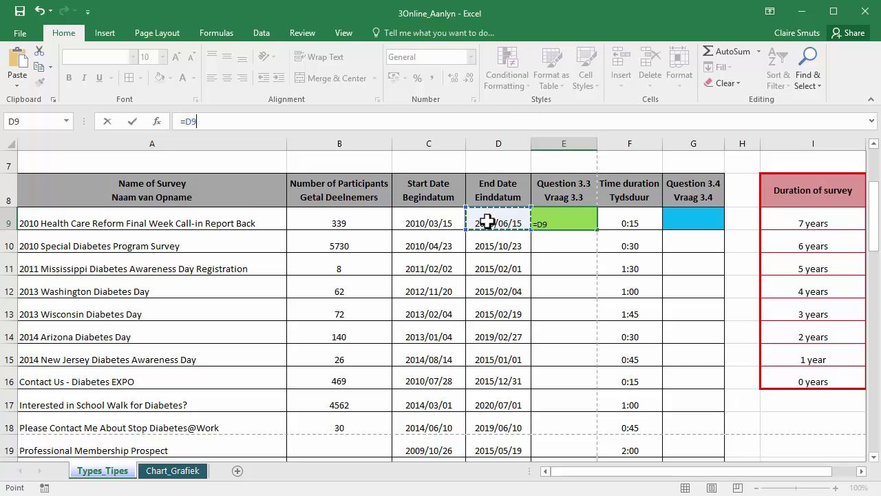
pyautogui.write('-')
pyautogui.click(414, 223)
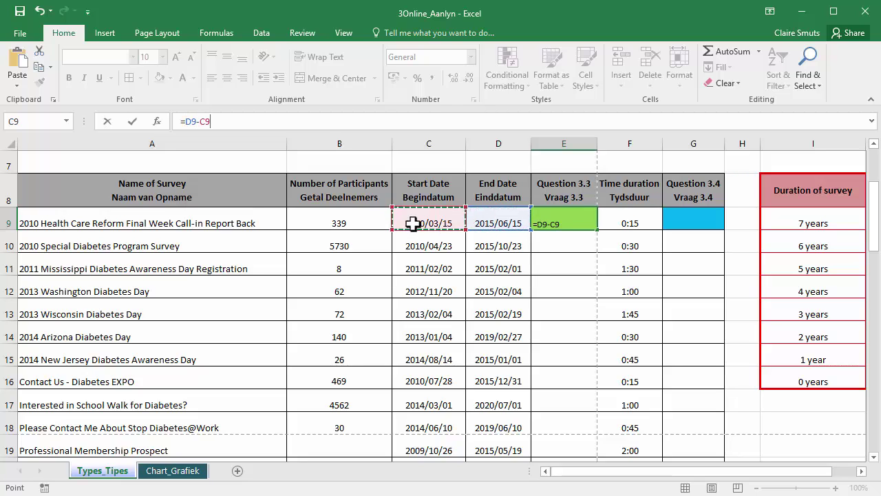
pyautogui.press('Return')
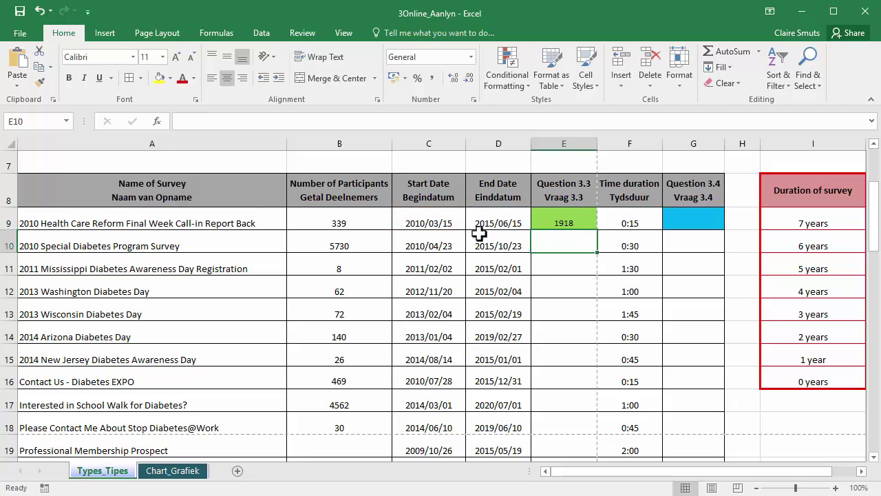
# Convert the survey duration in cell E9 to years by changing its formula to =(D9-C9)/365.25.
pyautogui.click(568, 218)
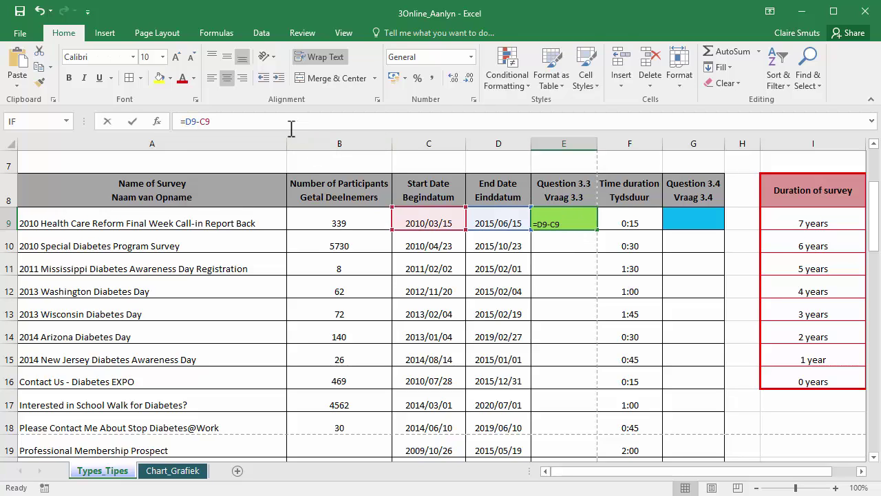
pyautogui.click(215, 121)
pyautogui.click(188, 121)
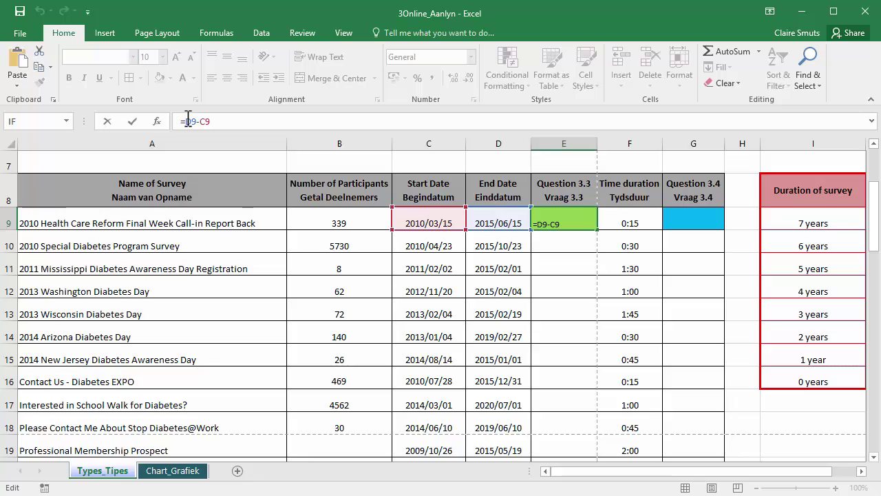
pyautogui.write('(')
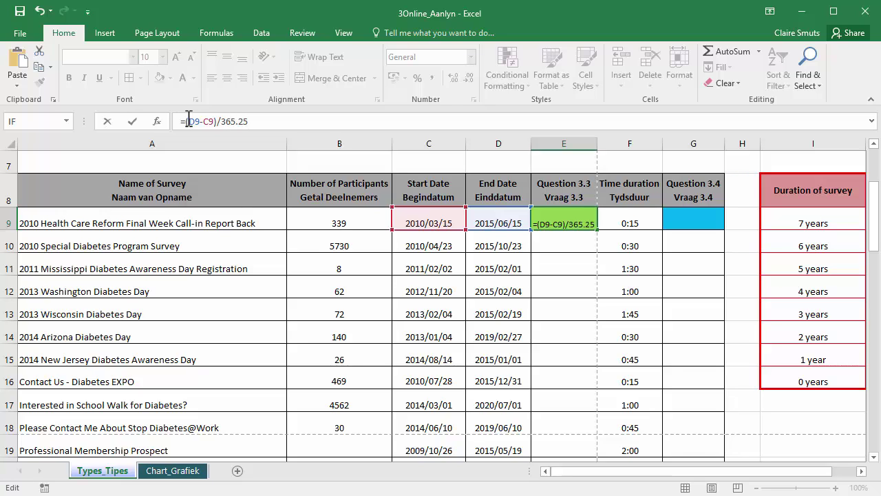
pyautogui.press('Return')
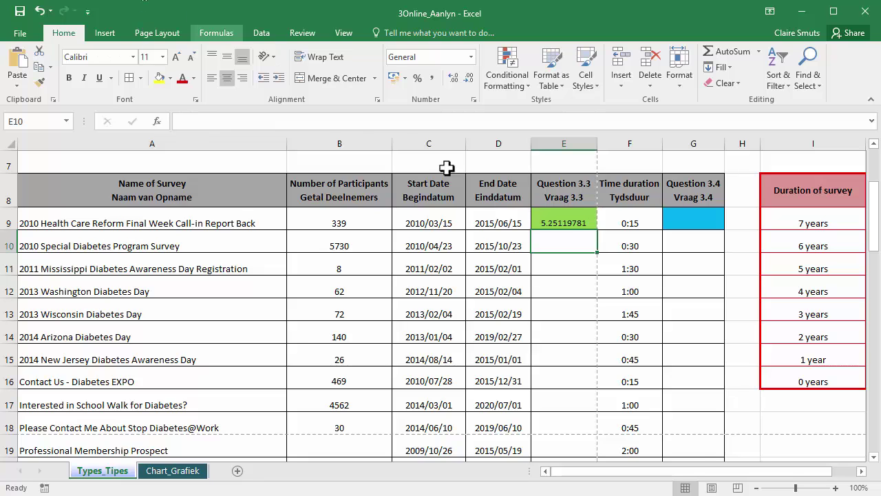
# Round the duration in cell E9 down to whole years with the formula =ROUNDDOWN((D9-C9)/365.25,0).
pyautogui.click(556, 216)
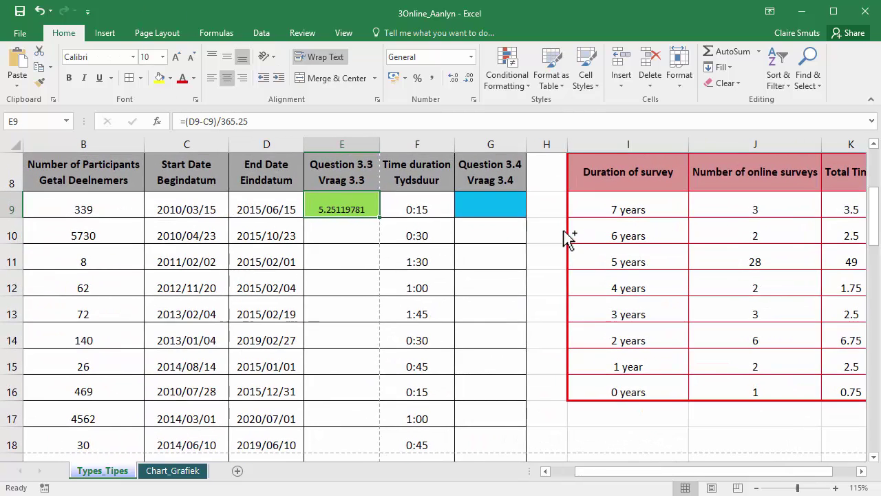
pyautogui.scroll(2, 446, 263)
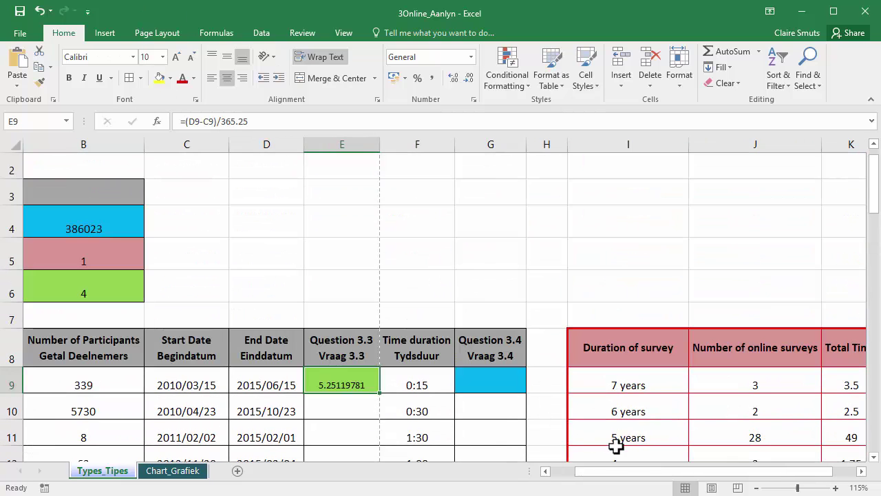
pyautogui.moveTo(623, 475); pyautogui.dragTo(599, 475)
pyautogui.scroll(-2, 613, 418)
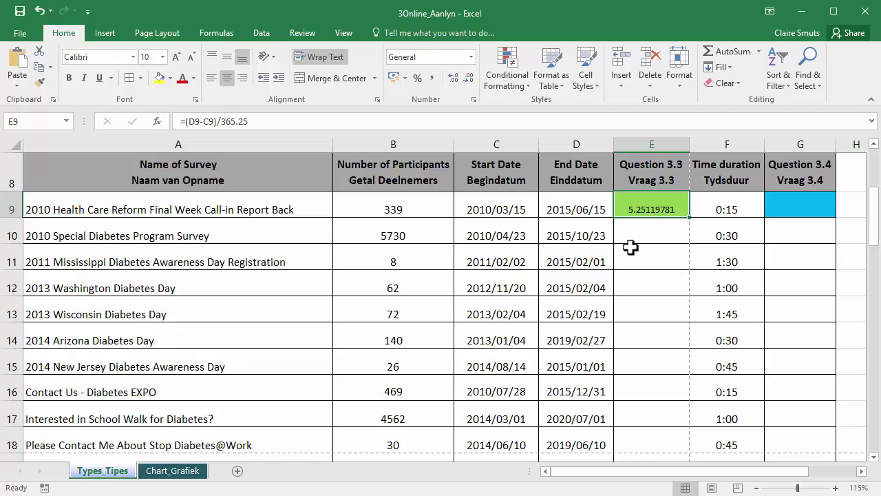
pyautogui.click(200, 124)
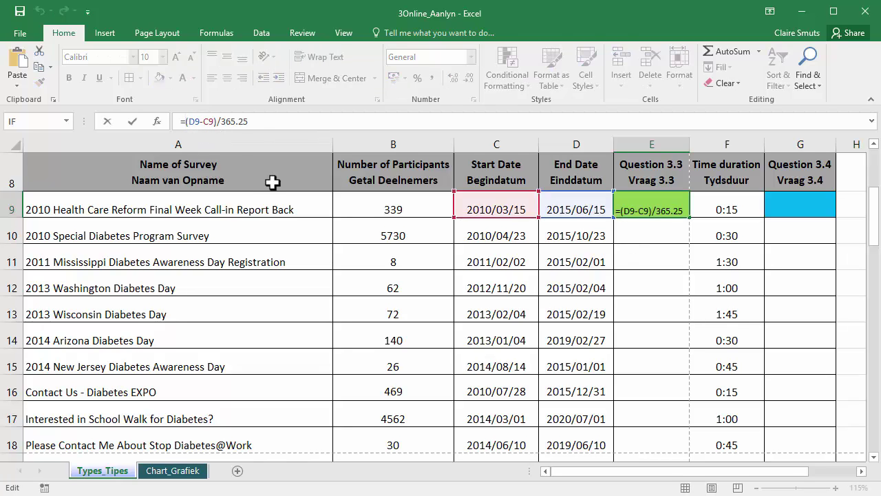
pyautogui.write('rounddows')
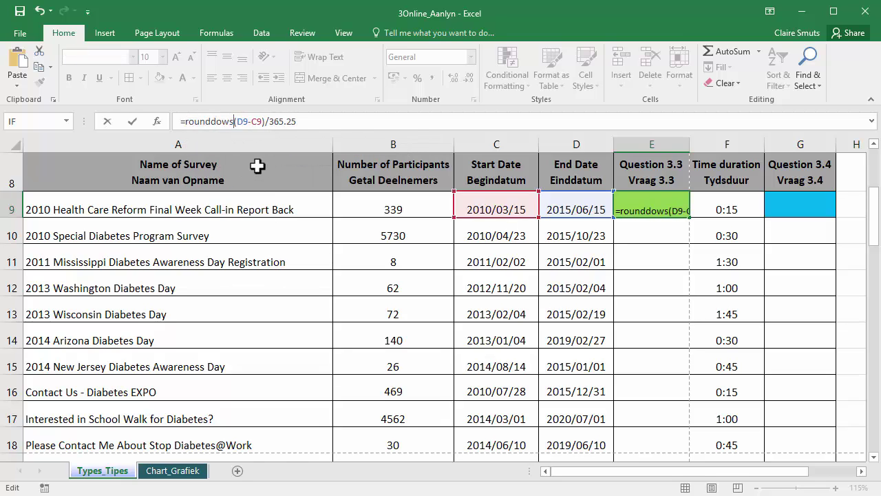
pyautogui.press('BackSpace')
pyautogui.write('n')
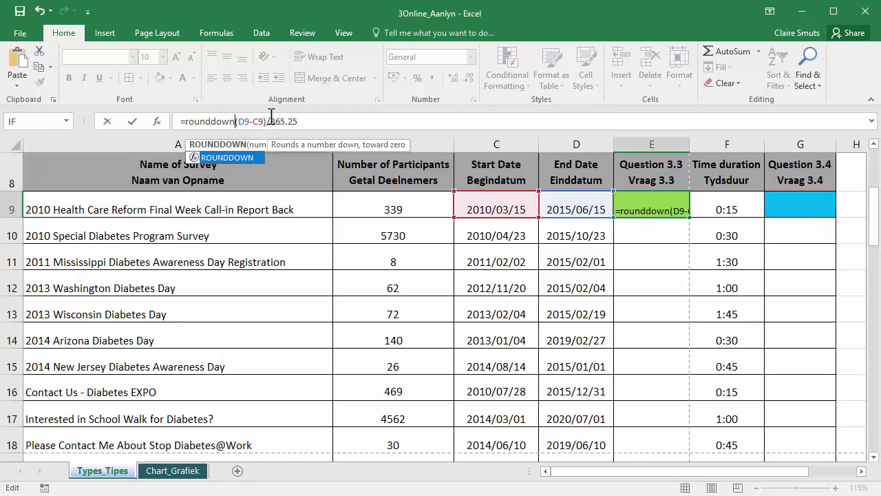
pyautogui.write('(')
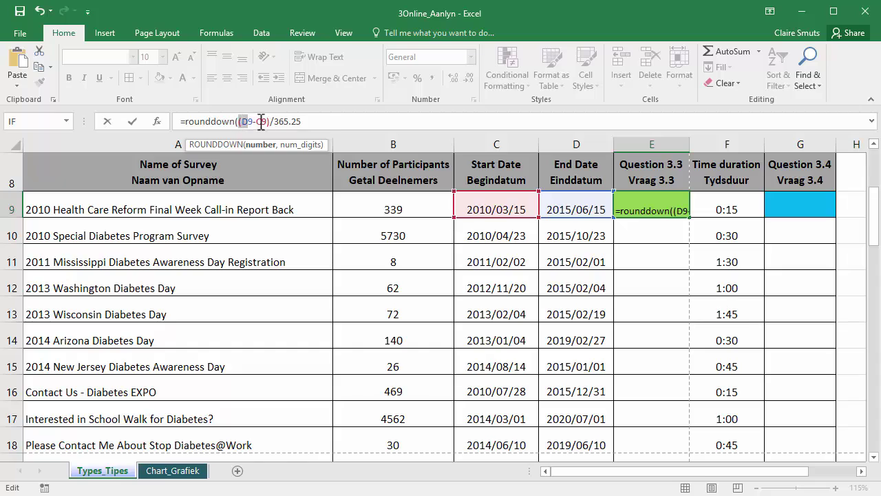
pyautogui.moveTo(239, 121); pyautogui.dragTo(271, 122)
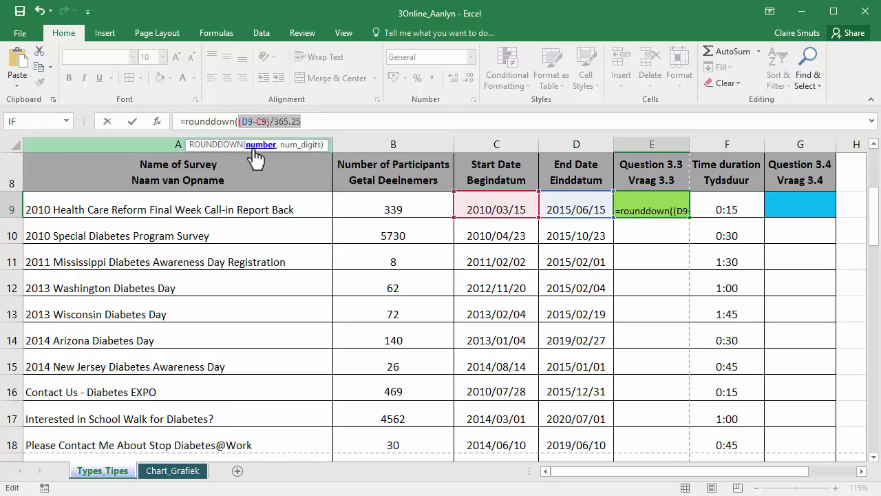
pyautogui.click(309, 121)
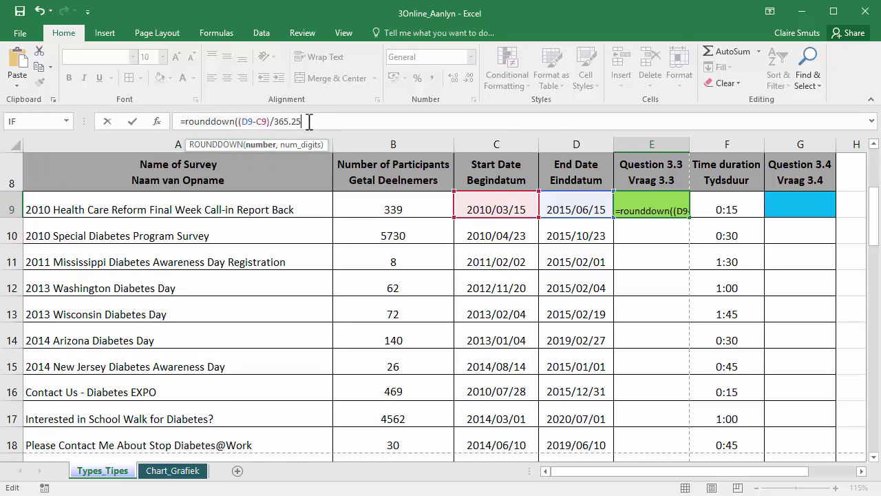
pyautogui.write(',0')
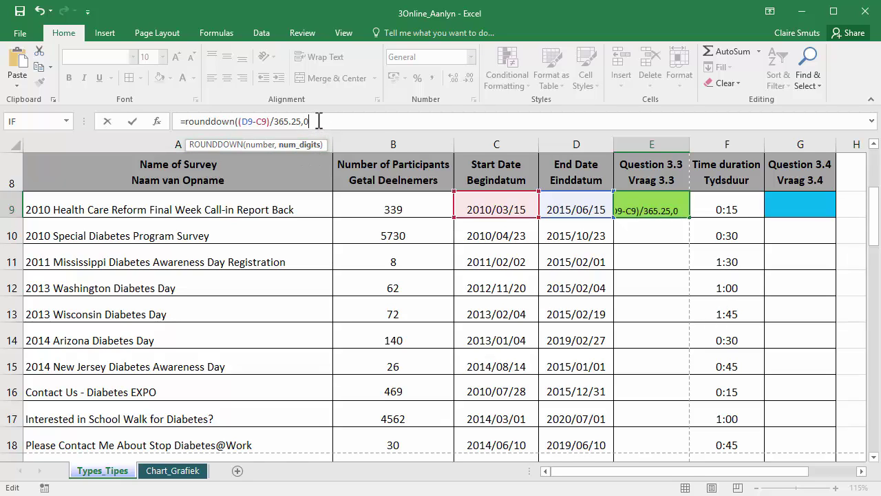
pyautogui.press('Return')
# Reference the first survey's time duration in the Question 3.4 cell G9 with the formula =F9.
pyautogui.scroll(1, 441, 303)
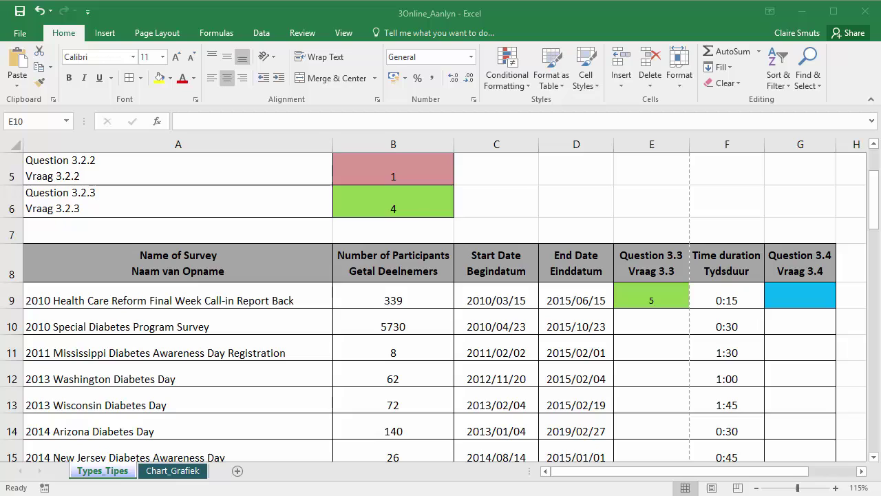
pyautogui.click(728, 303)
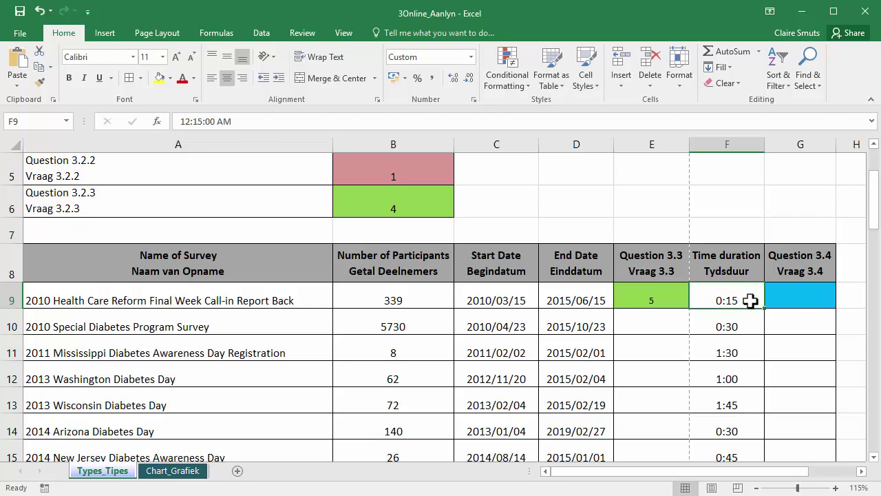
pyautogui.click(813, 305)
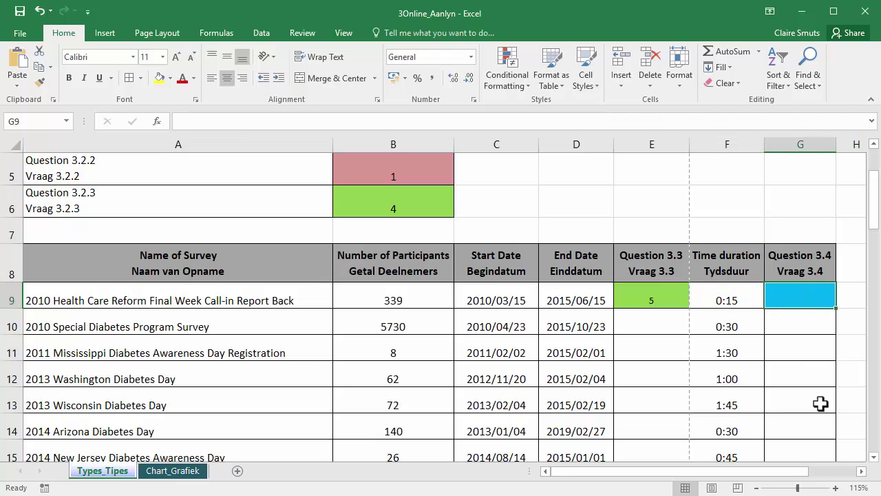
pyautogui.click(861, 471)
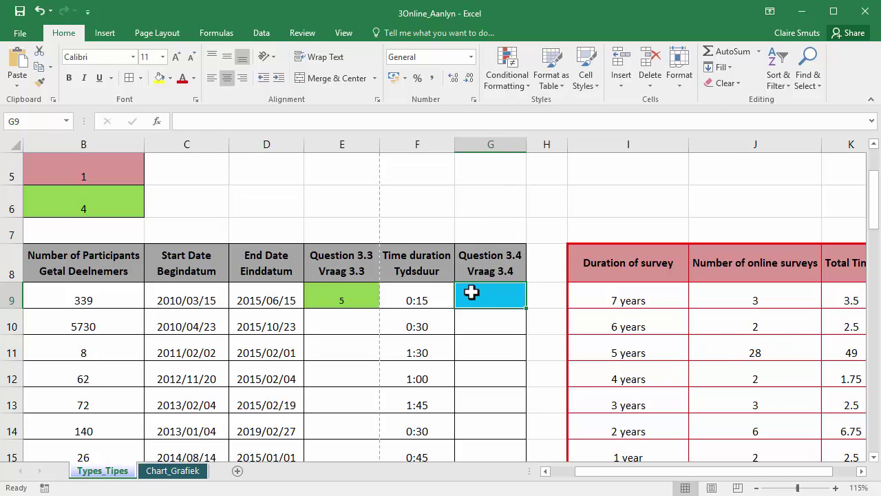
pyautogui.write('=')
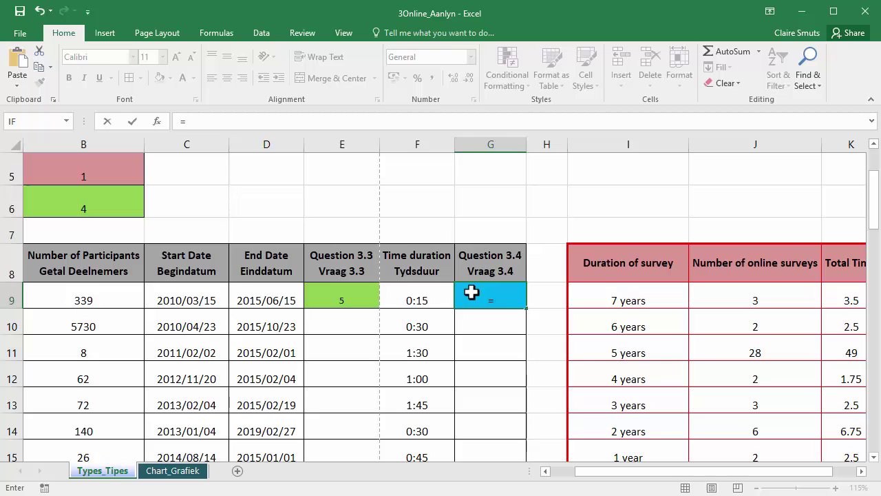
pyautogui.press('Left')
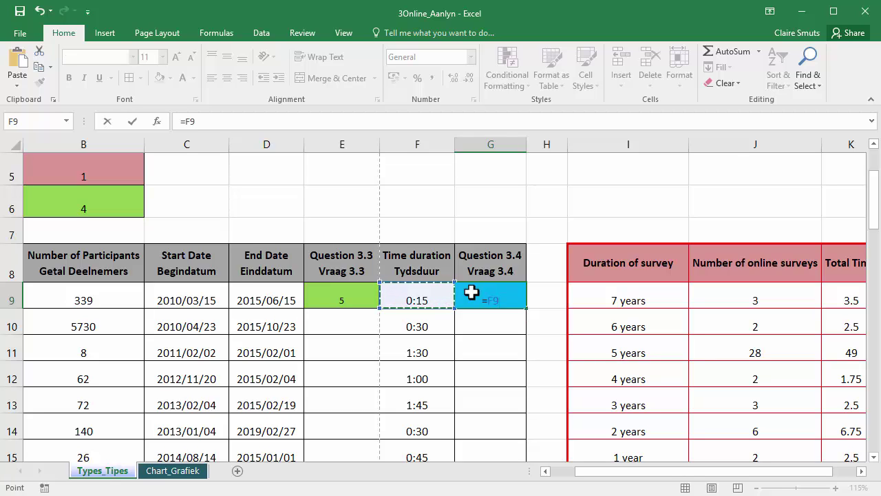
pyautogui.press('Return')
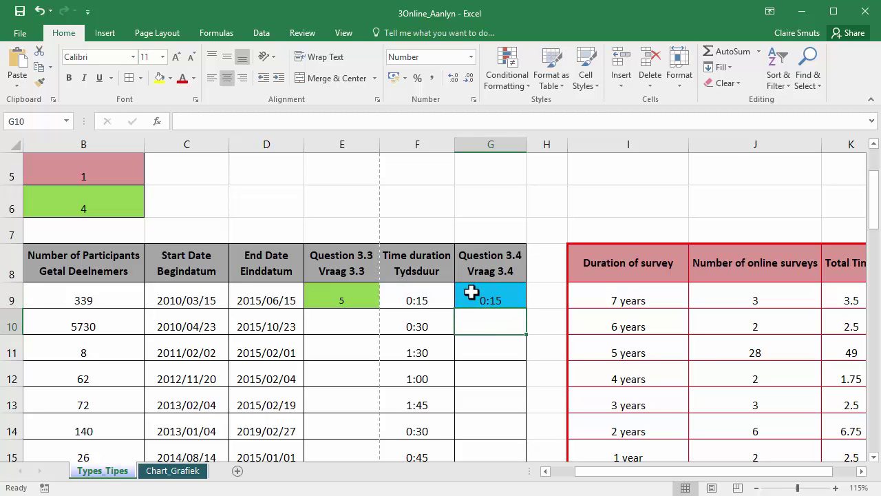
# Set the number format of the Question 3.4 cell G9 to General.
pyautogui.click(471, 293)
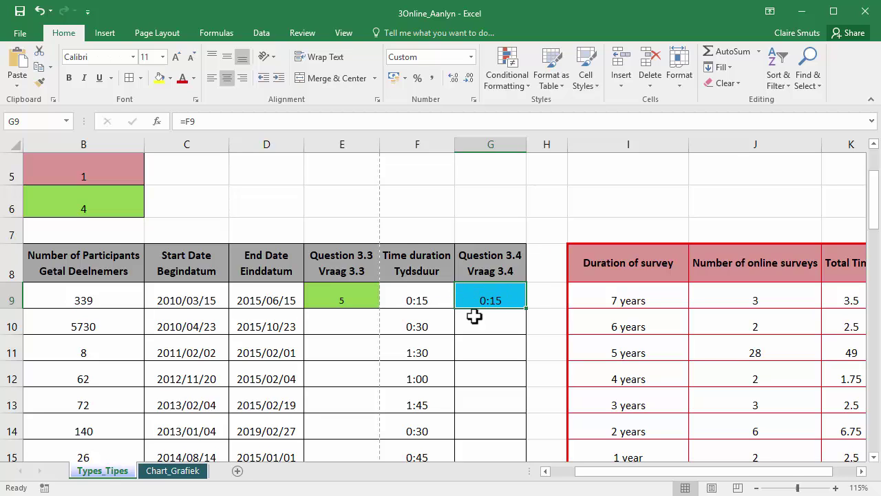
pyautogui.click(471, 57)
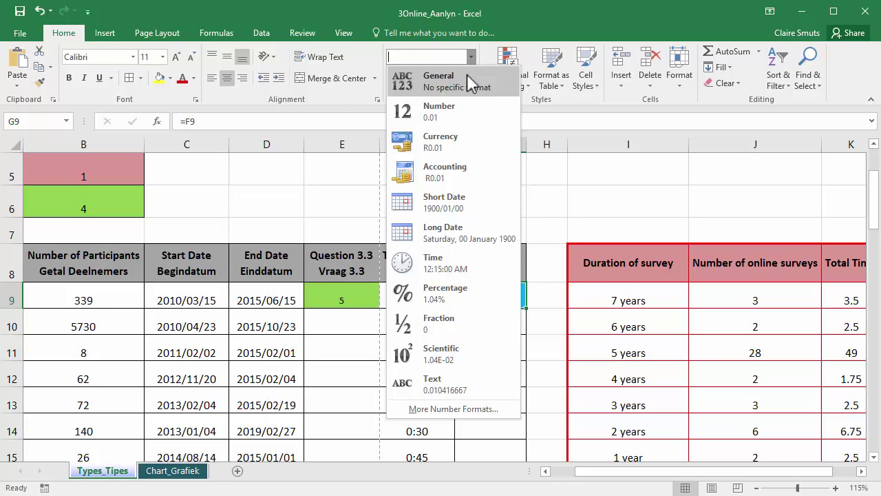
pyautogui.click(470, 82)
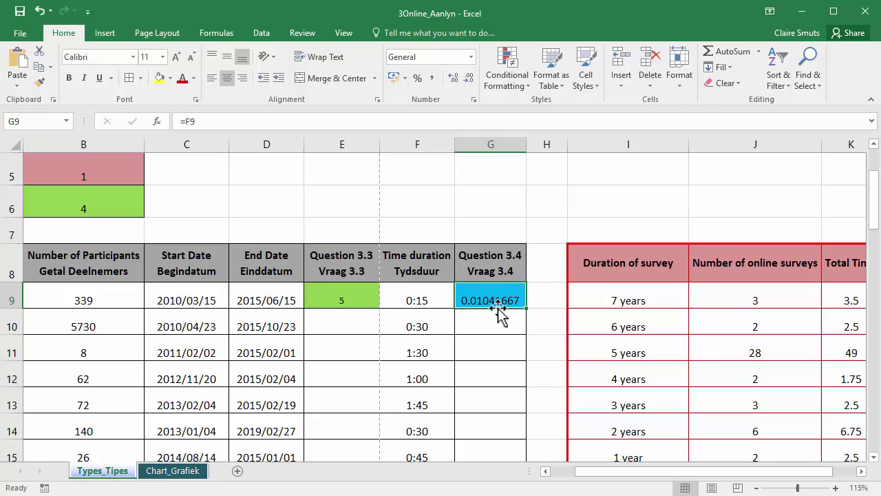
pyautogui.moveTo(204, 299); pyautogui.dragTo(240, 289)
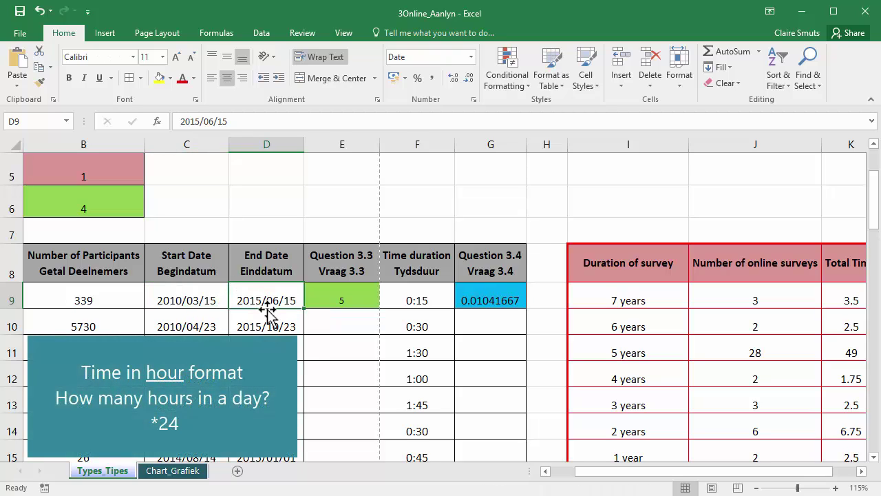
# Convert the time duration in cell G9 to hours by changing its formula to =F9*24.
pyautogui.click(512, 298)
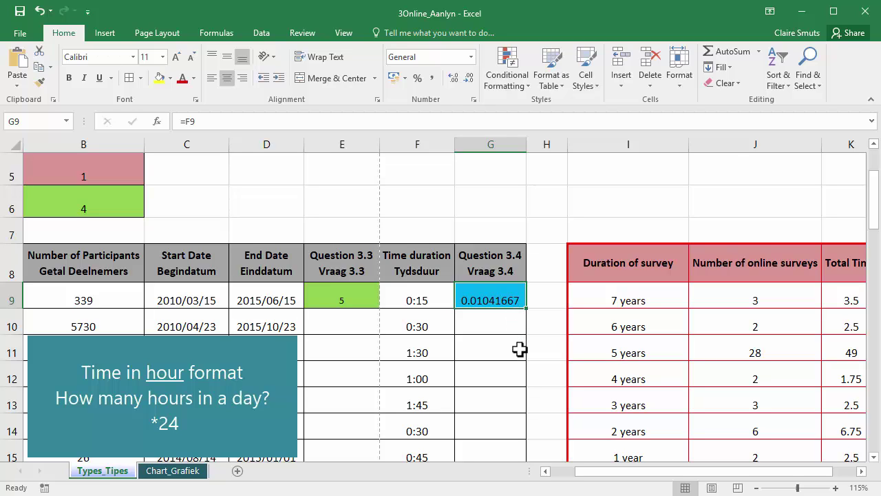
pyautogui.click(299, 118)
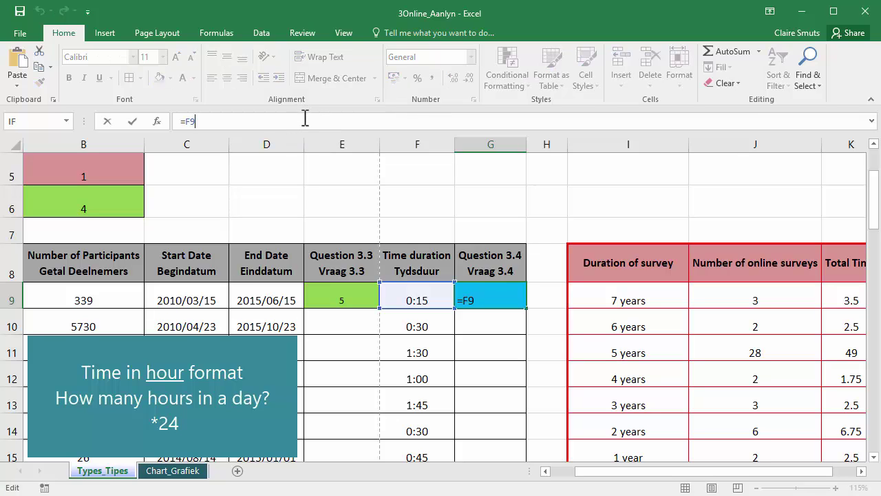
pyautogui.write('*')
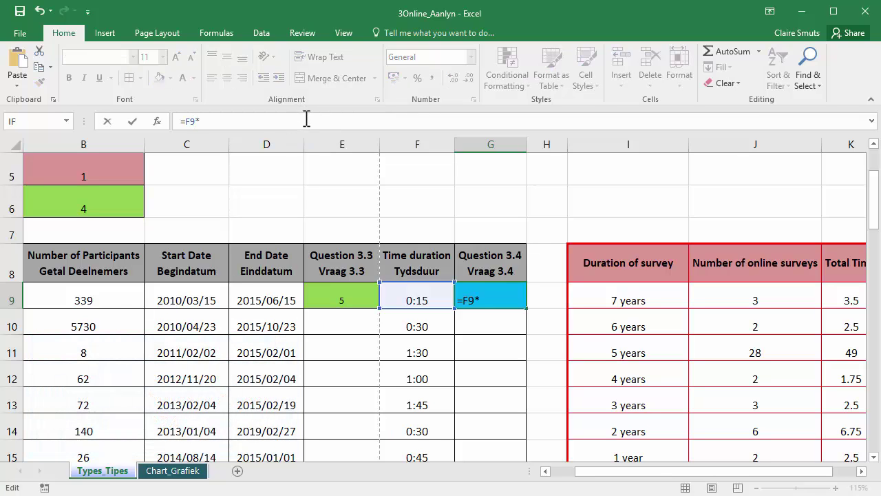
pyautogui.press('Return')
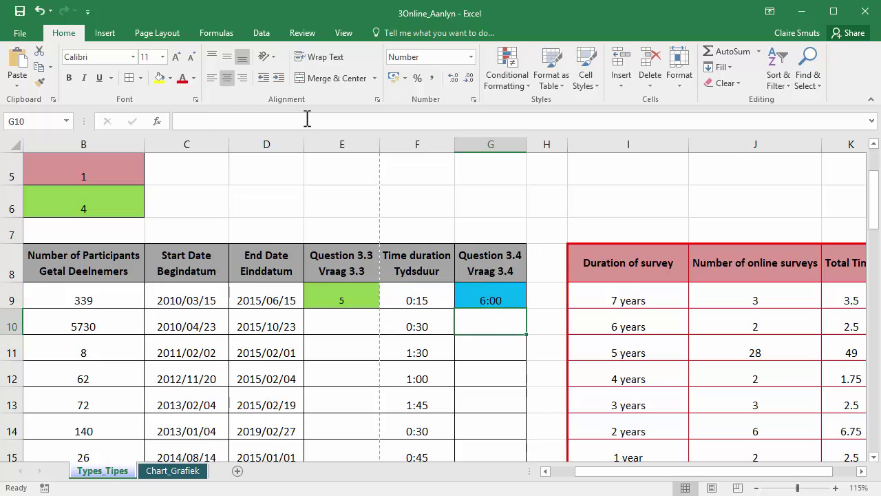
# Set the number format of the =F9*24 result in cell G9 to General.
pyautogui.click(485, 300)
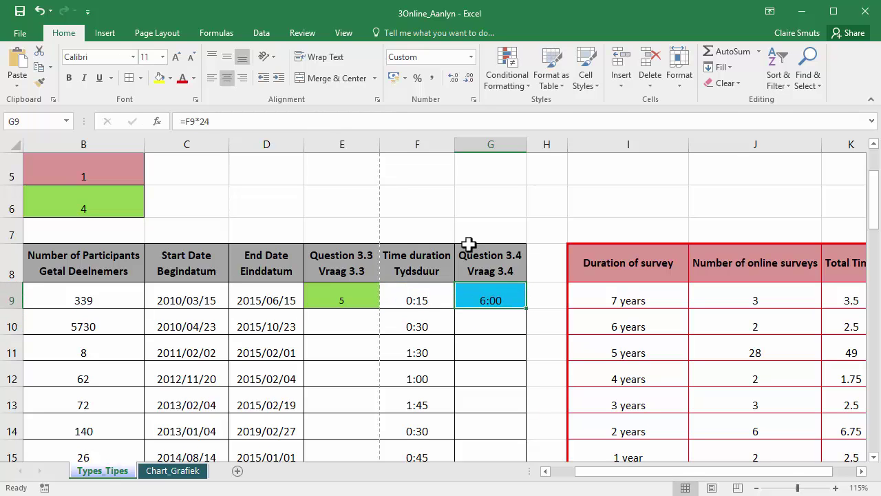
pyautogui.click(472, 57)
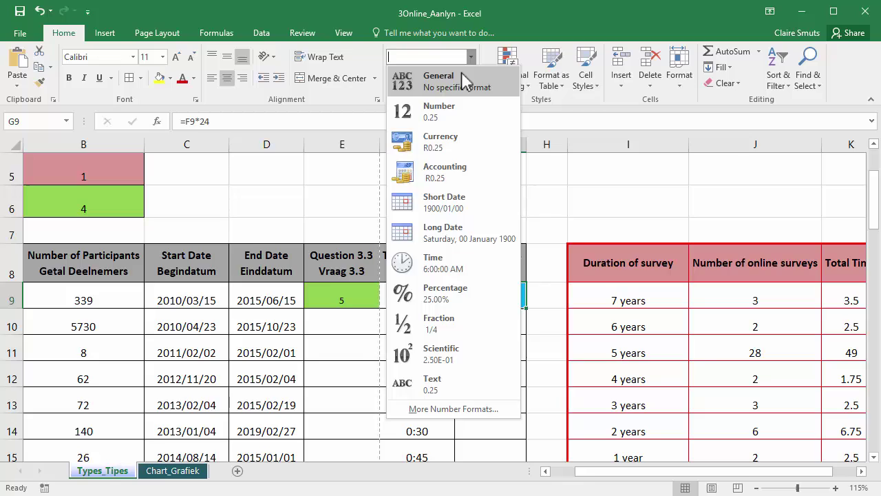
pyautogui.click(464, 81)
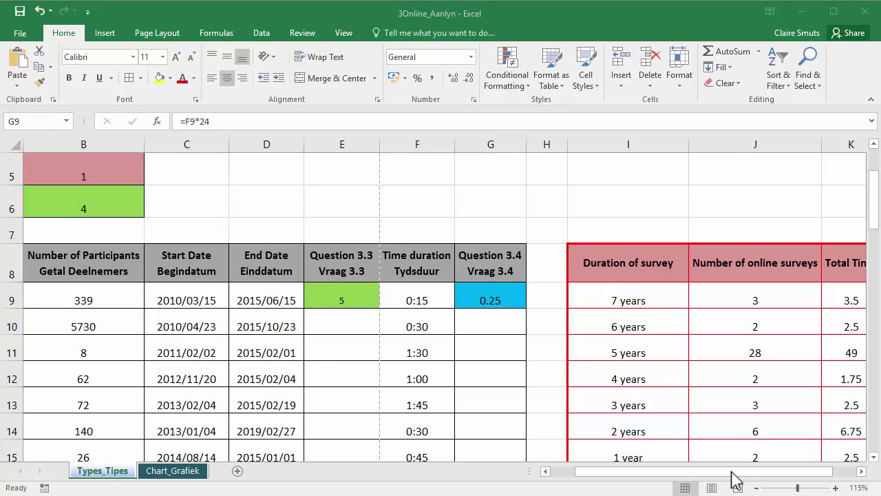
# Compare the chart on the Chart_Grafiek sheet with its source table I8:K16 on the Types_Tipes sheet.
pyautogui.click(677, 477)
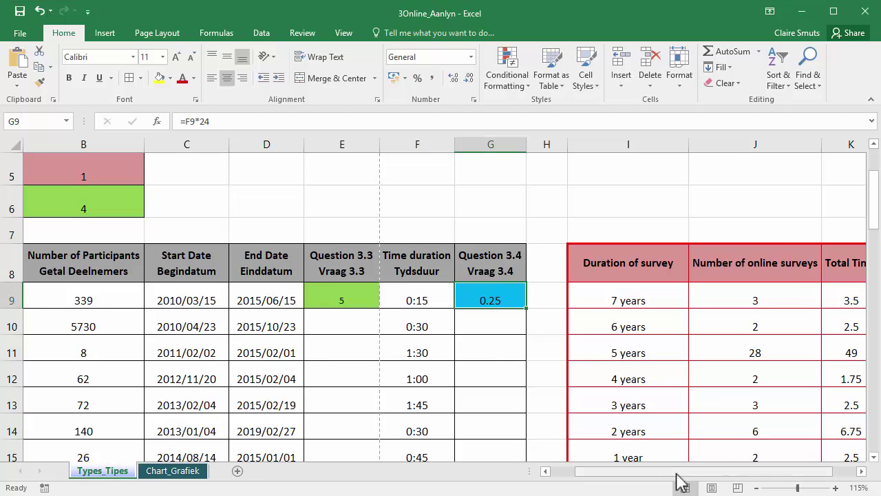
pyautogui.click(158, 474)
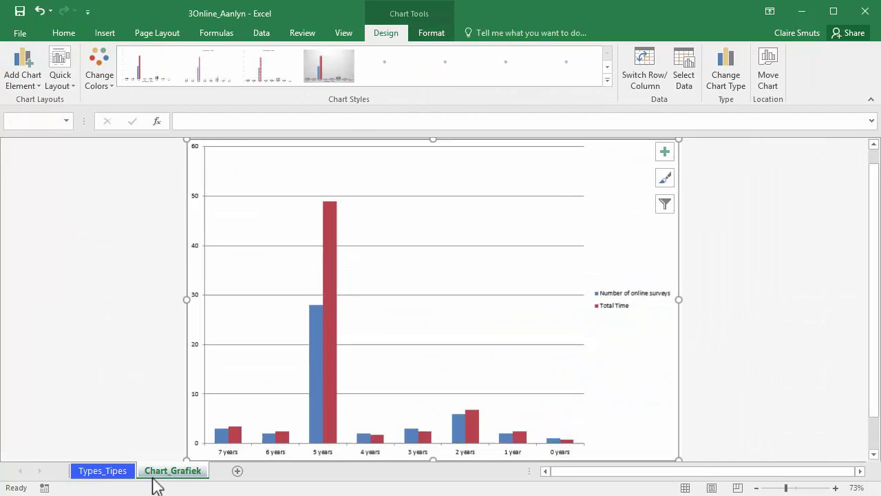
pyautogui.click(111, 473)
pyautogui.moveTo(732, 478); pyautogui.dragTo(757, 478)
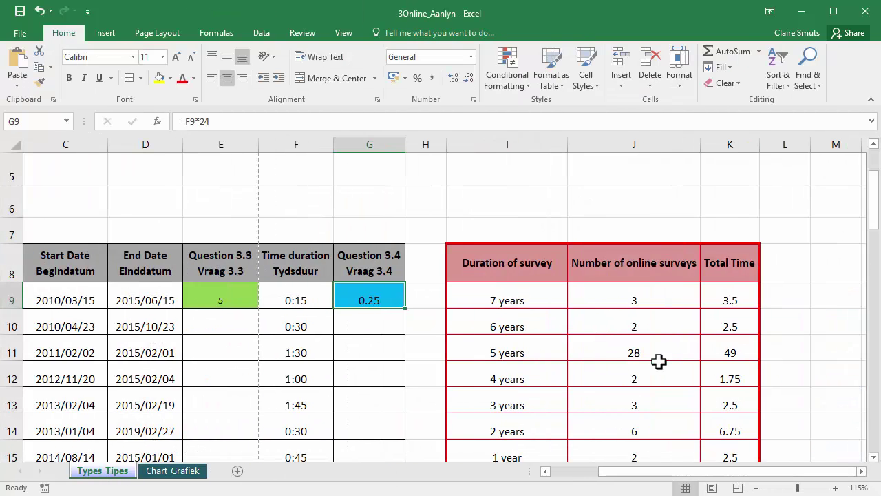
pyautogui.scroll(-1, 659, 361)
pyautogui.moveTo(527, 171); pyautogui.dragTo(715, 384)
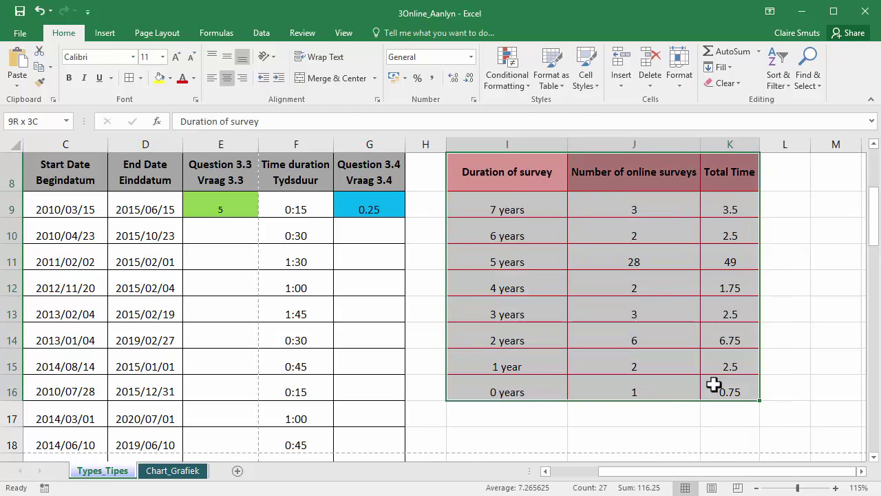
pyautogui.click(181, 472)
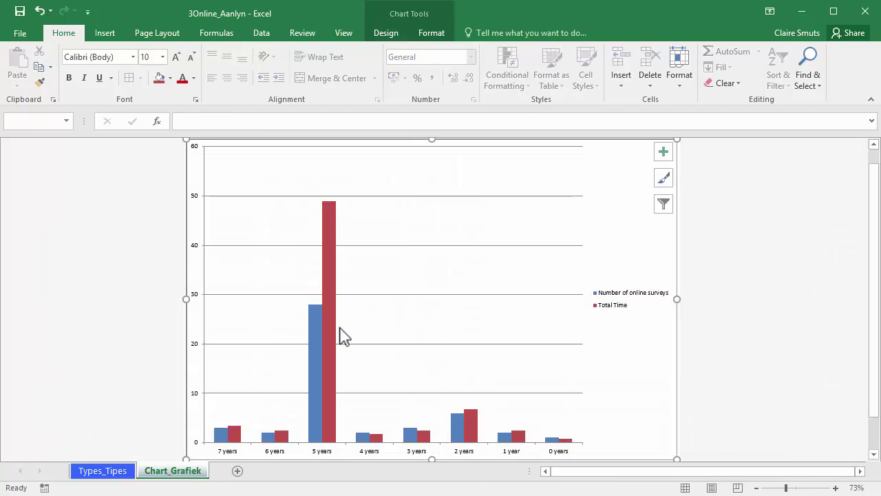
# Choose a Combo chart type for the Chart_Grafiek chart, keeping Clustered Column for the Number of online surveys series.
pyautogui.click(712, 378)
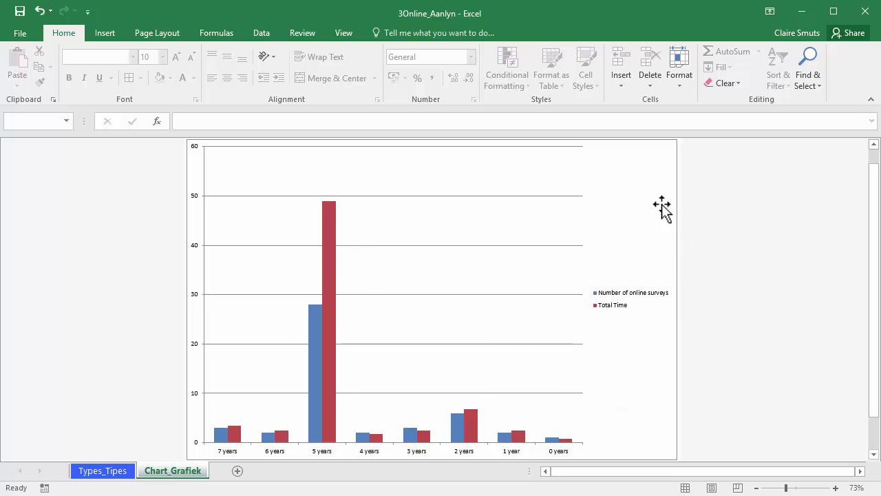
pyautogui.click(616, 189)
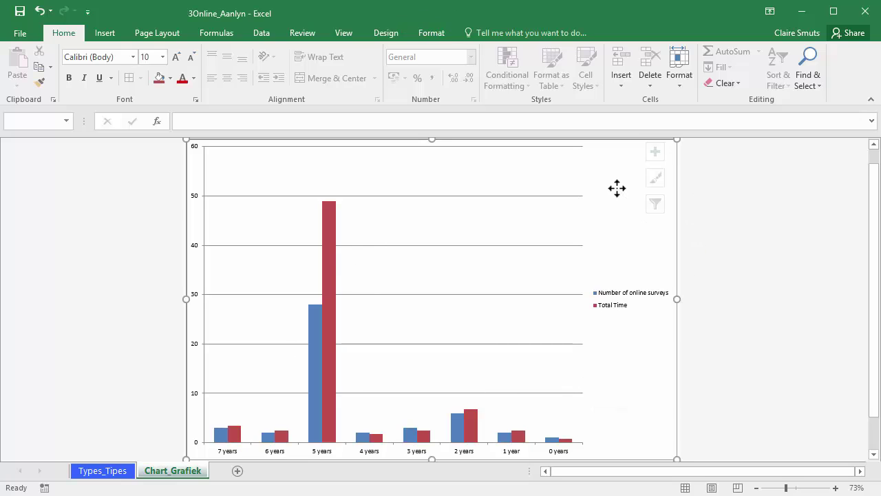
pyautogui.click(384, 33)
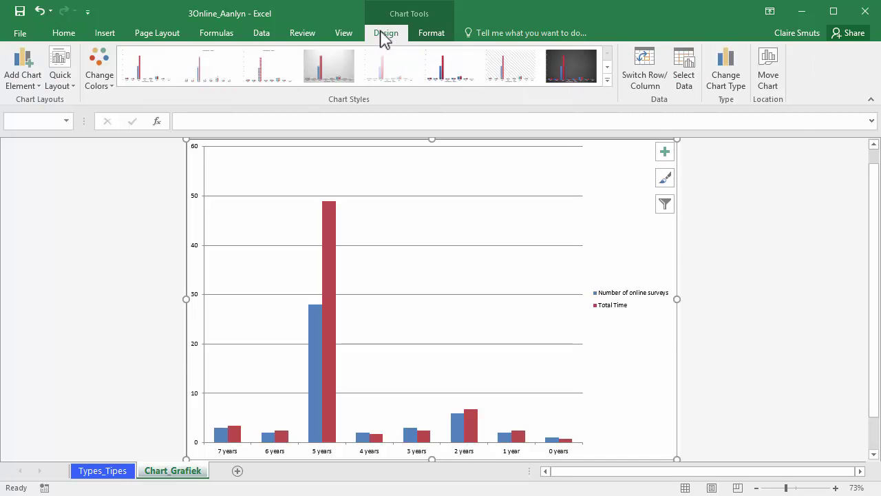
pyautogui.click(733, 76)
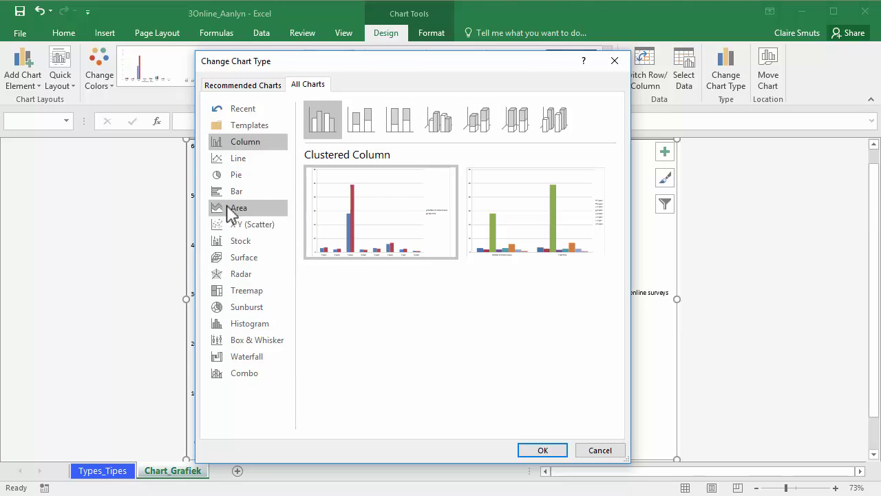
pyautogui.click(250, 374)
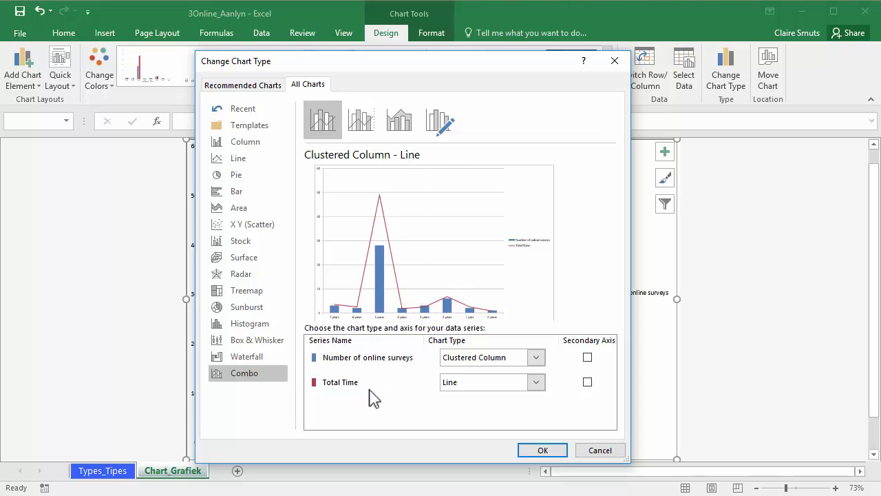
pyautogui.click(534, 358)
pyautogui.click(536, 359)
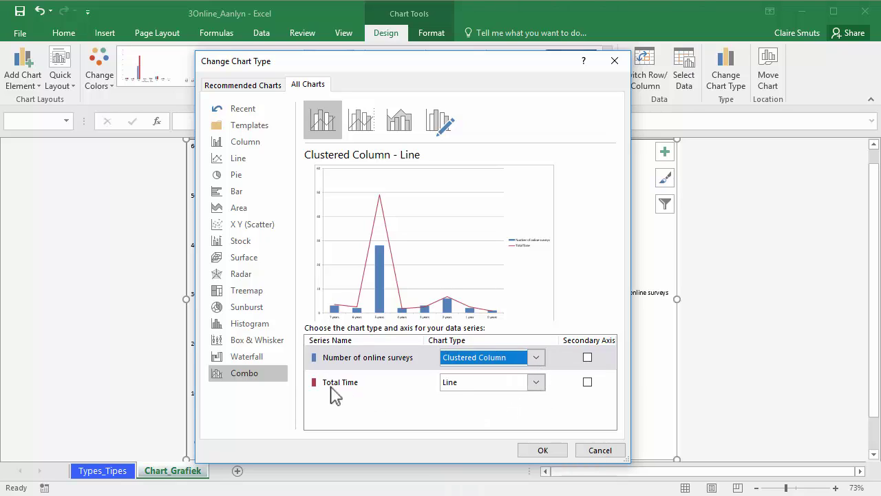
# Set the Total Time series to Line with Markers and apply the chart type change.
pyautogui.click(536, 383)
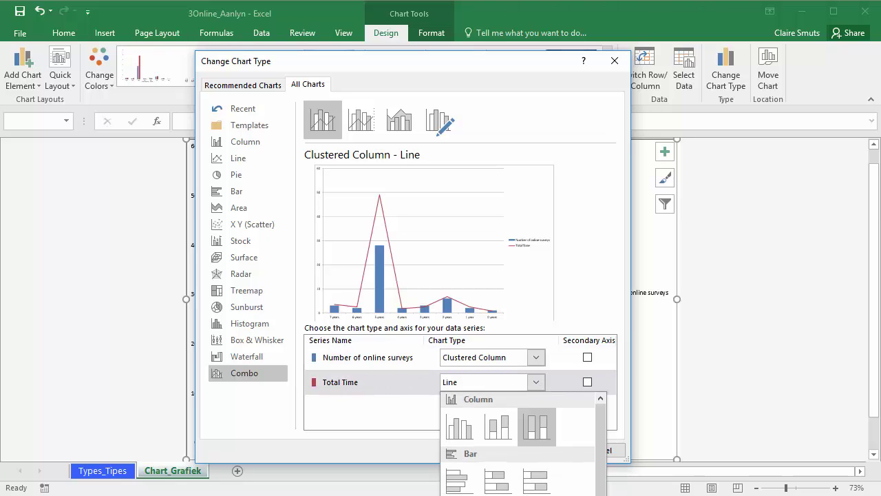
pyautogui.click(534, 78)
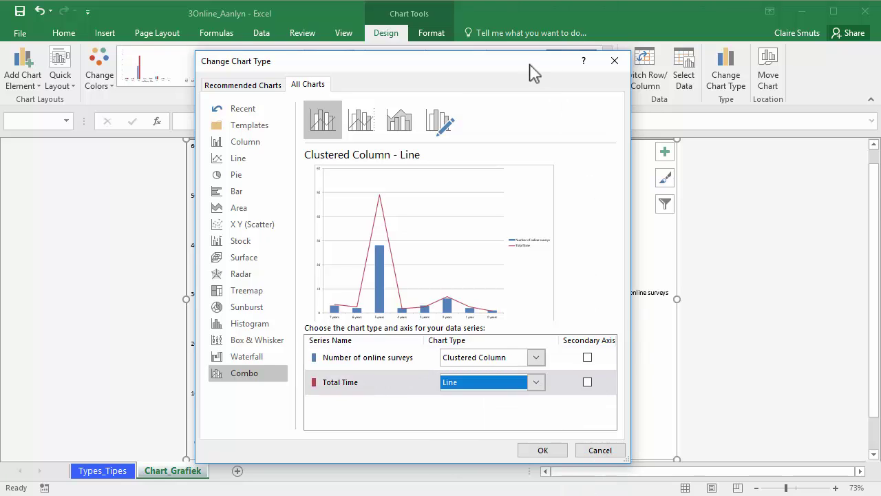
pyautogui.moveTo(531, 73); pyautogui.dragTo(505, 23)
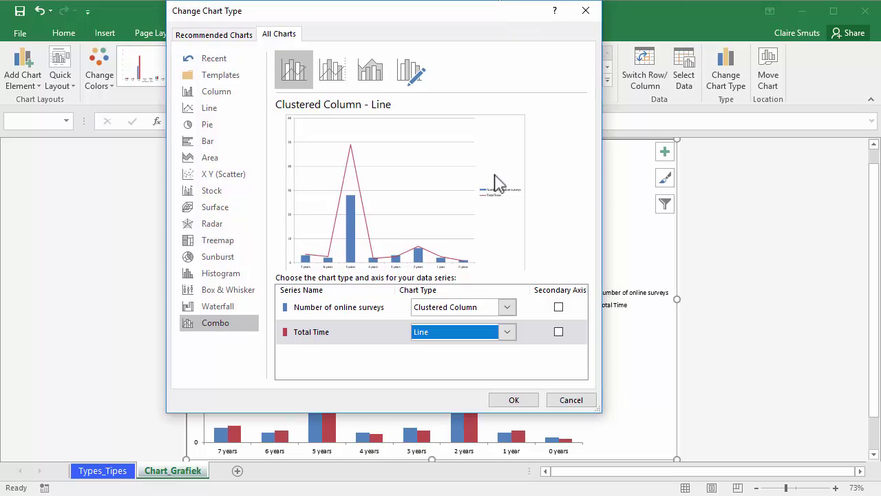
pyautogui.click(507, 334)
pyautogui.click(547, 485)
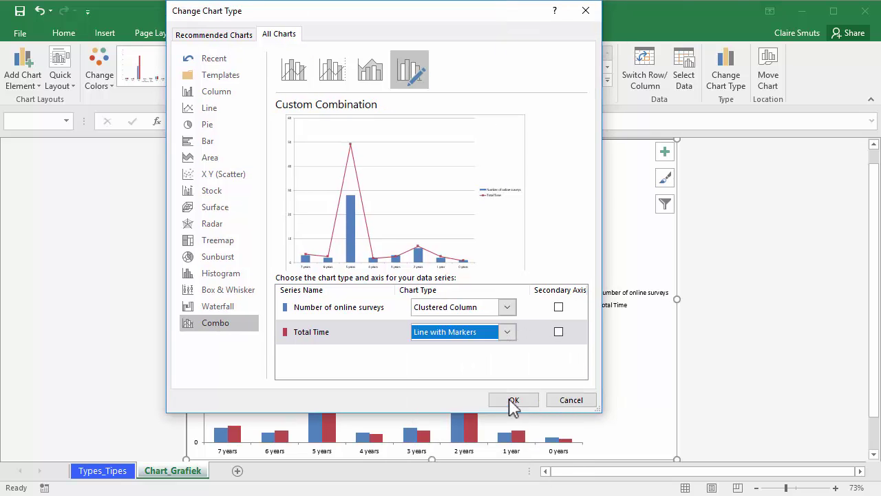
pyautogui.click(514, 400)
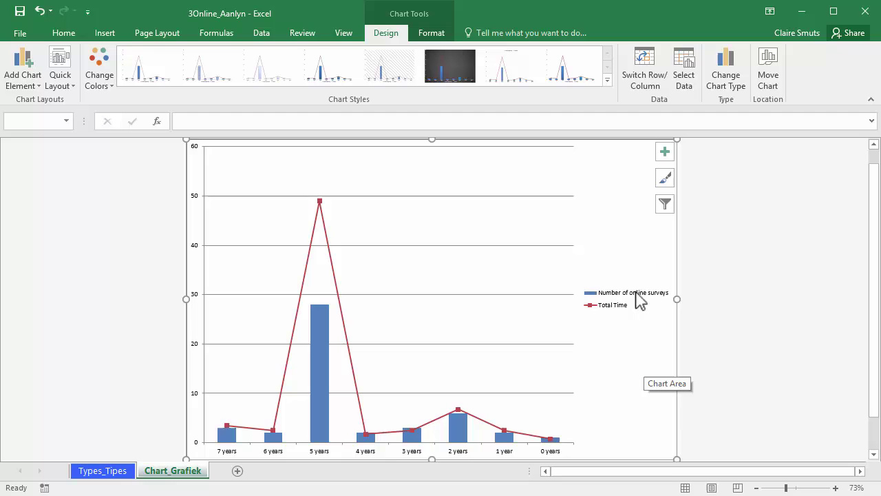
# Rename the Number of online surveys series in the chart's data source to "Number of years" and apply it.
pyautogui.click(617, 308)
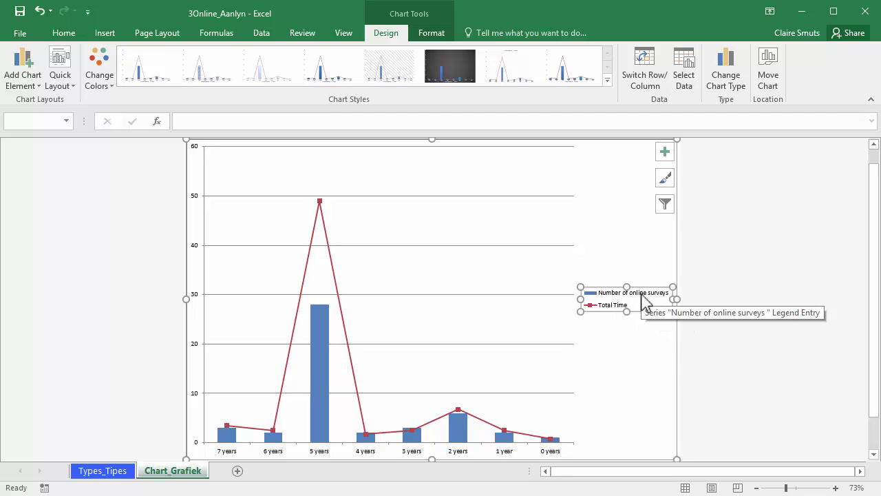
pyautogui.rightClick(643, 299)
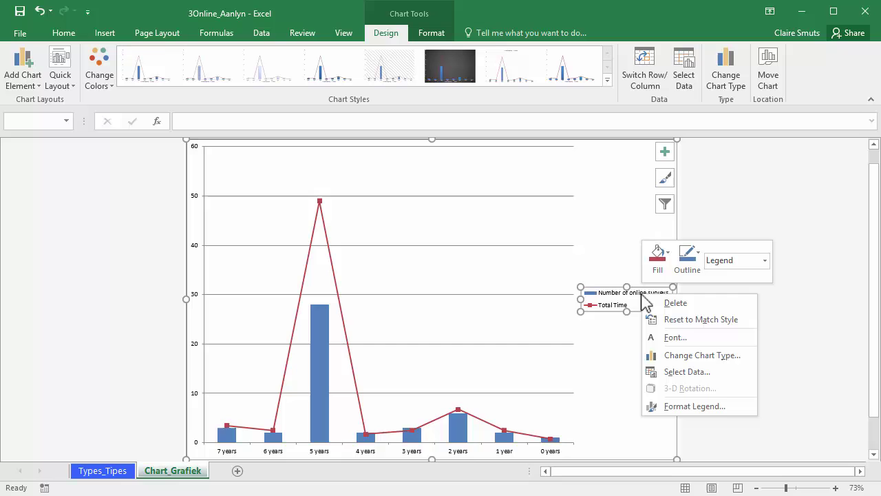
pyautogui.click(685, 372)
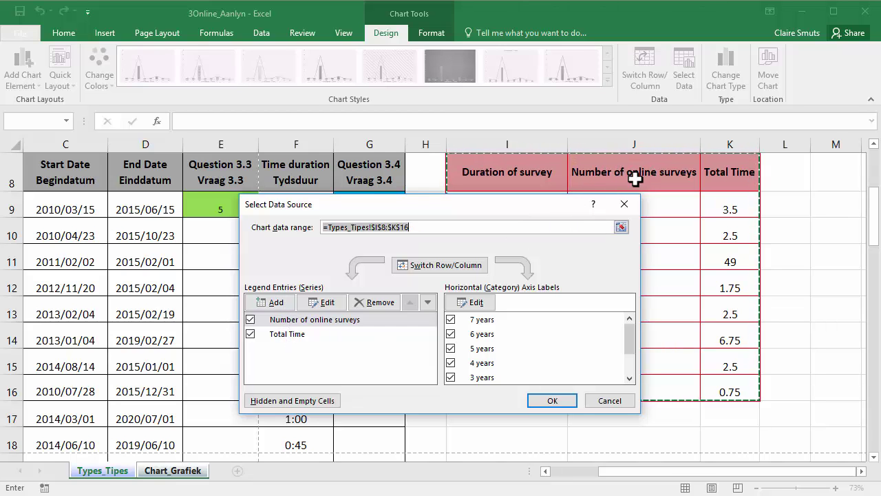
pyautogui.click(300, 320)
pyautogui.click(323, 303)
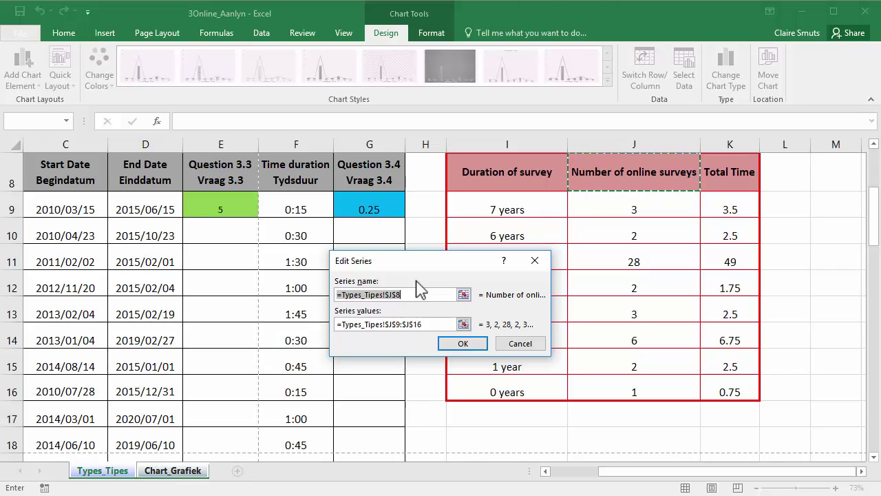
pyautogui.write('Number')
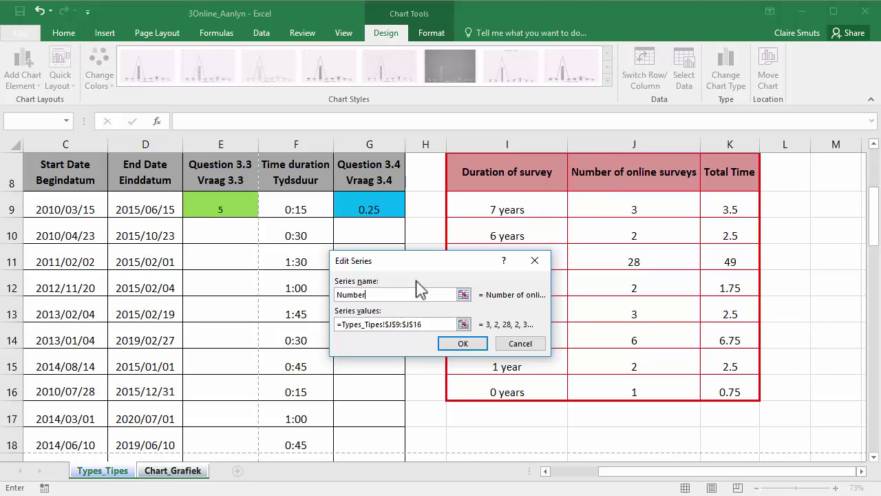
pyautogui.write(' of years')
pyautogui.press('Return')
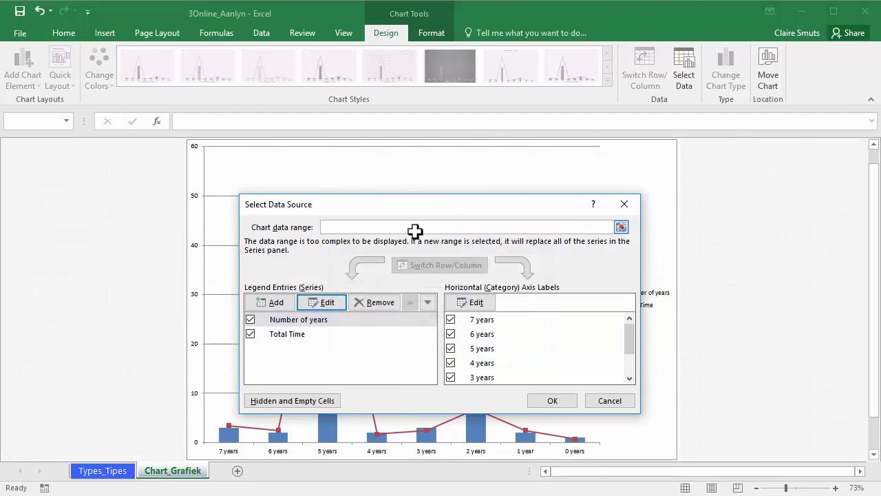
pyautogui.click(553, 405)
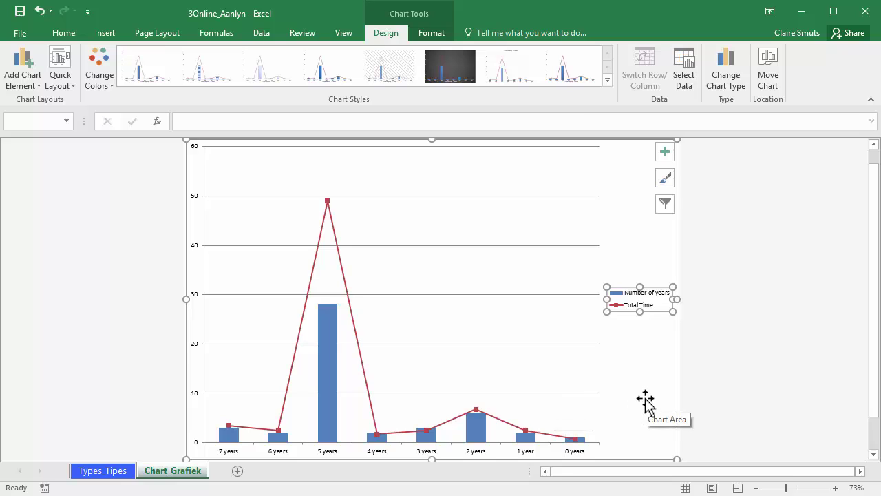
# Check question 3.5 in the exam PDF, then add primary minor horizontal gridlines to the Chart_Grafiek chart in Excel.
pyautogui.hotkey('alt', 'Tab')
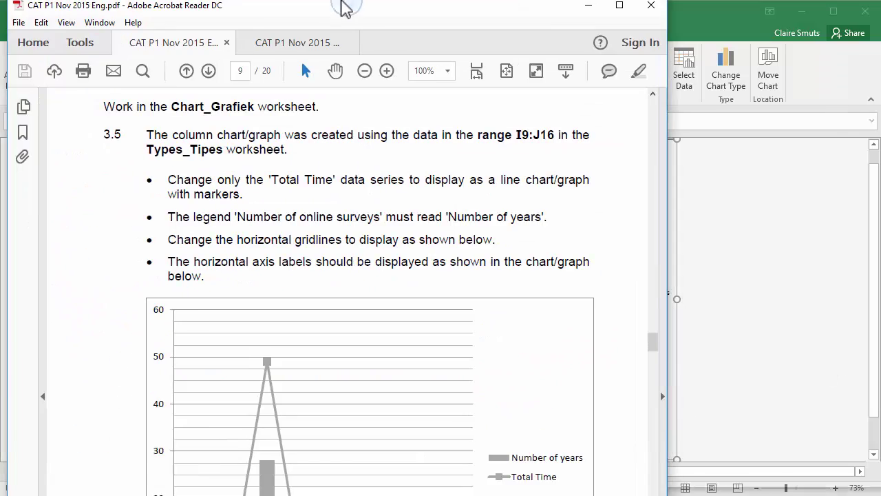
pyautogui.doubleClick(649, 10)
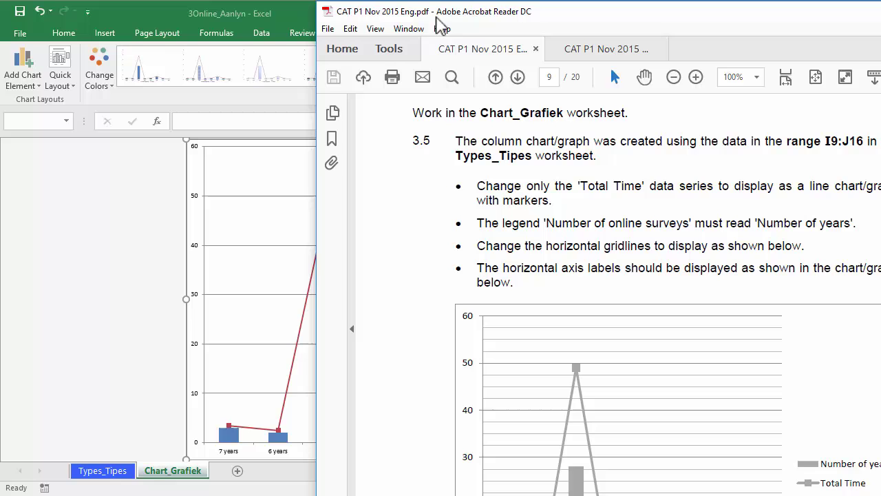
pyautogui.moveTo(518, 8); pyautogui.dragTo(404, 24)
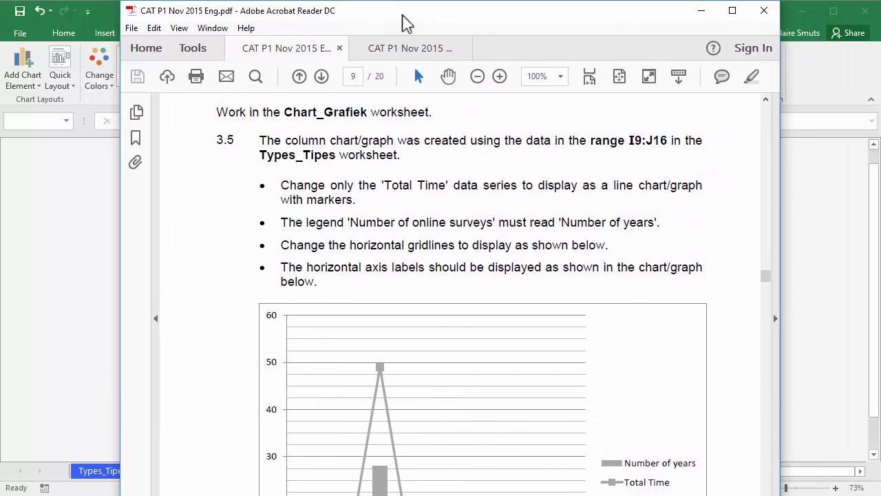
pyautogui.hotkey('alt', 'Tab')
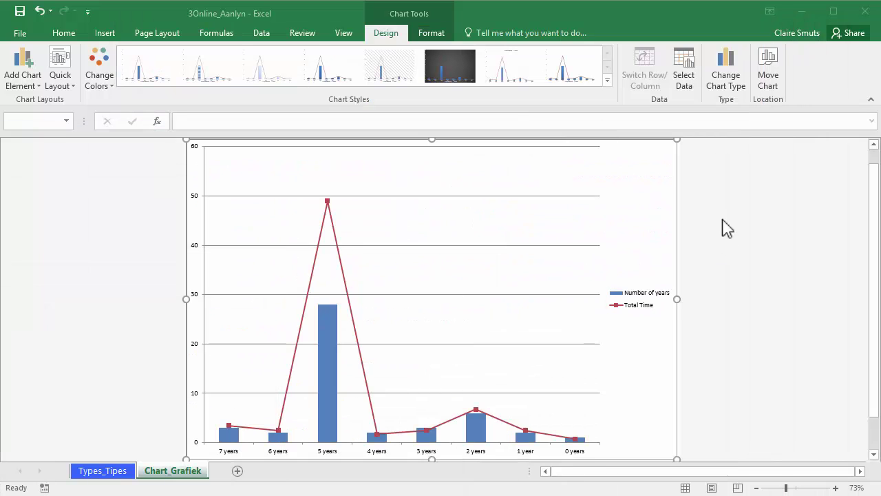
pyautogui.click(665, 152)
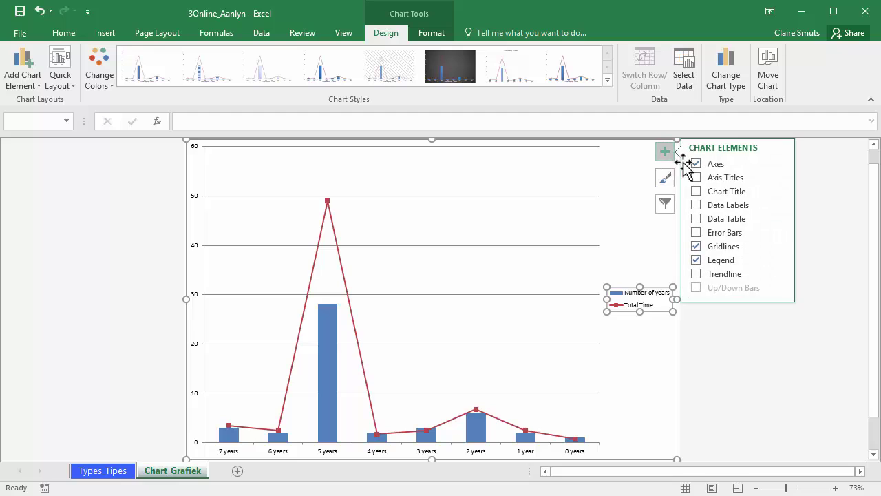
pyautogui.moveTo(783, 250)
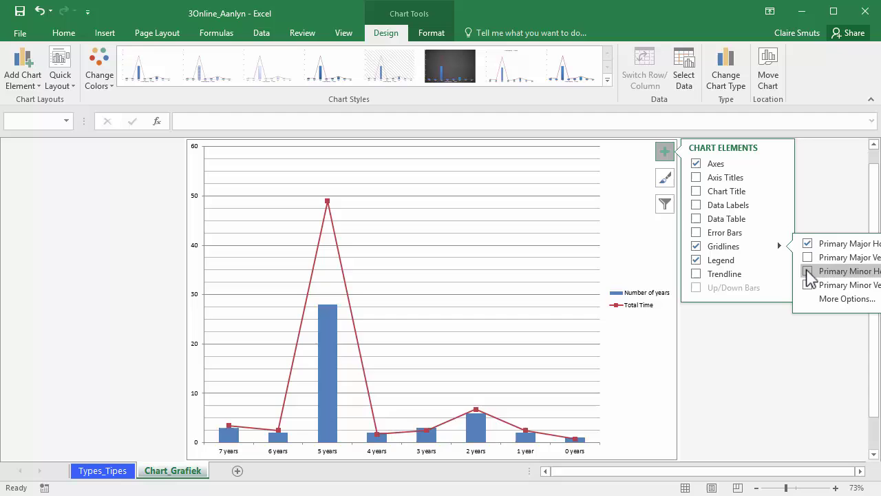
pyautogui.click(808, 273)
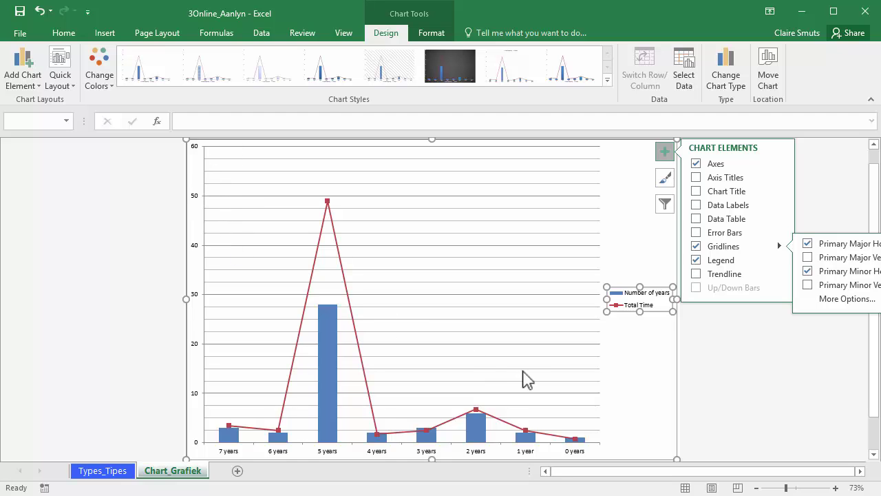
pyautogui.click(707, 424)
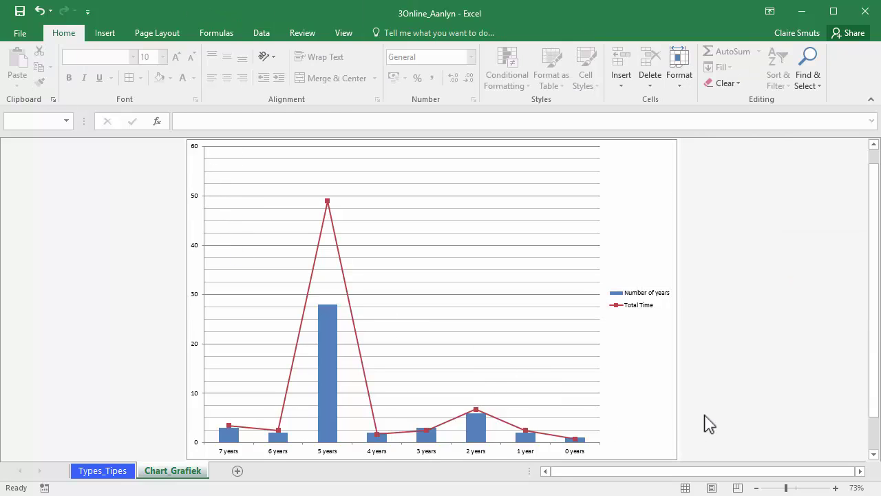
# Rotate the chart's horizontal axis labels to read vertically upwards, using the rotate-all-text direction at -90°.
pyautogui.click(233, 455)
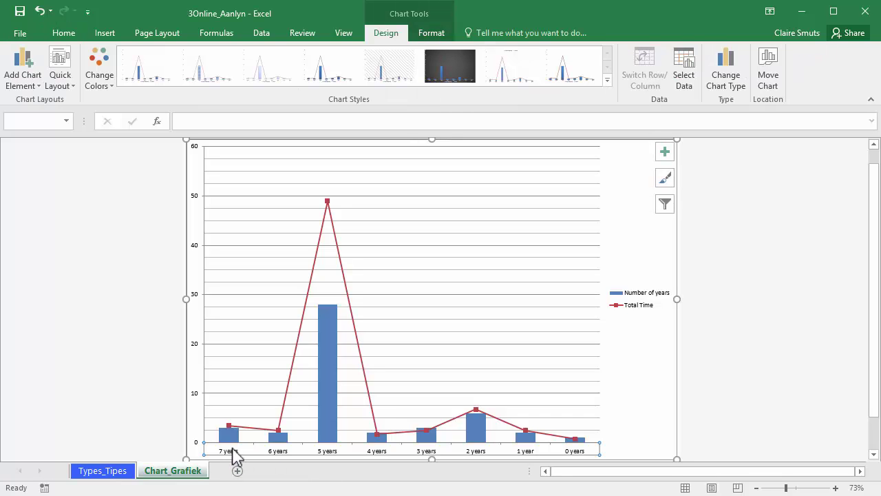
pyautogui.rightClick(622, 295)
pyautogui.click(678, 404)
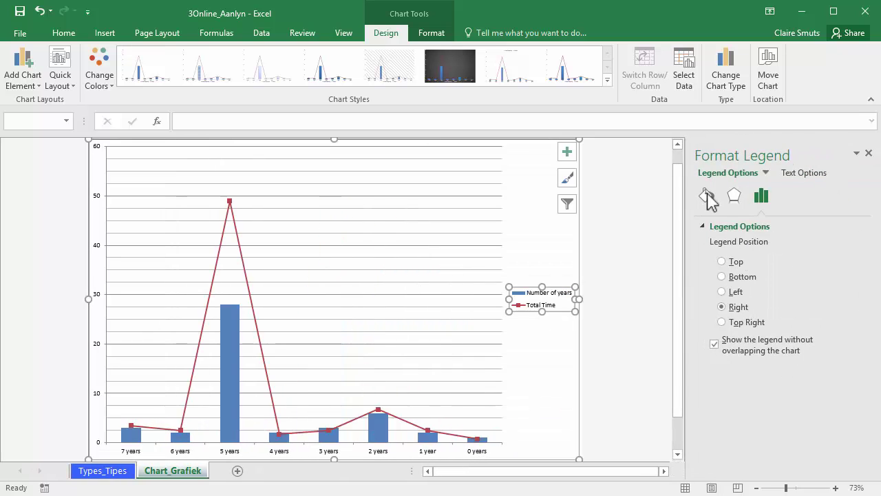
pyautogui.click(236, 241)
pyautogui.click(417, 215)
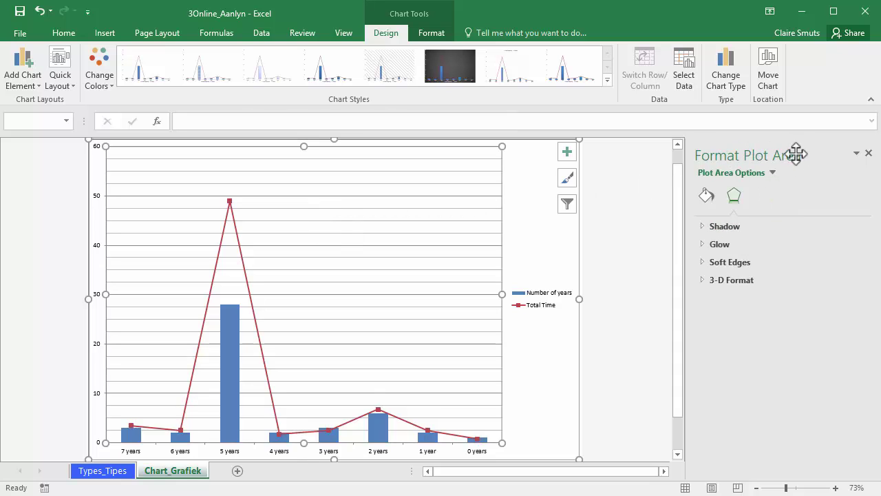
pyautogui.click(380, 454)
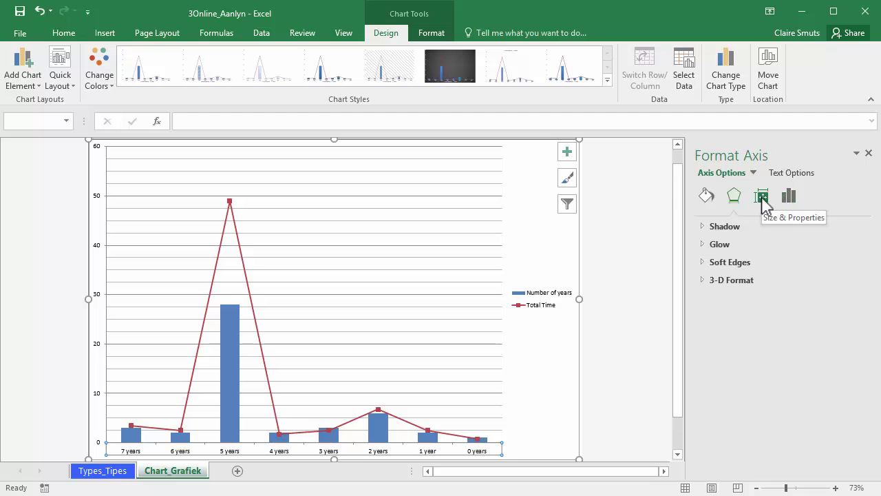
pyautogui.click(762, 198)
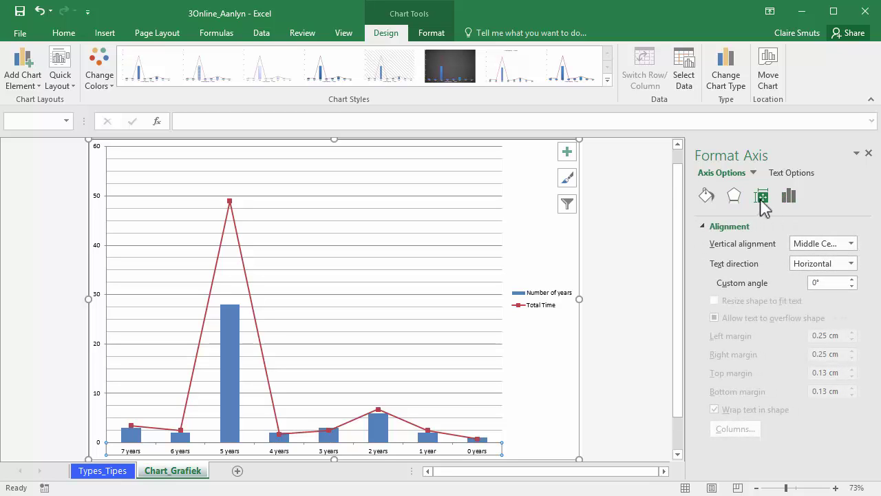
pyautogui.click(852, 264)
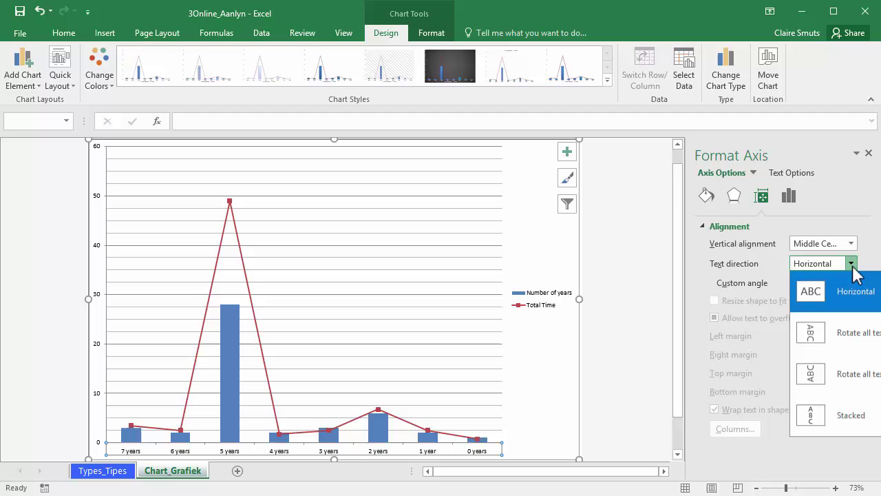
pyautogui.click(842, 378)
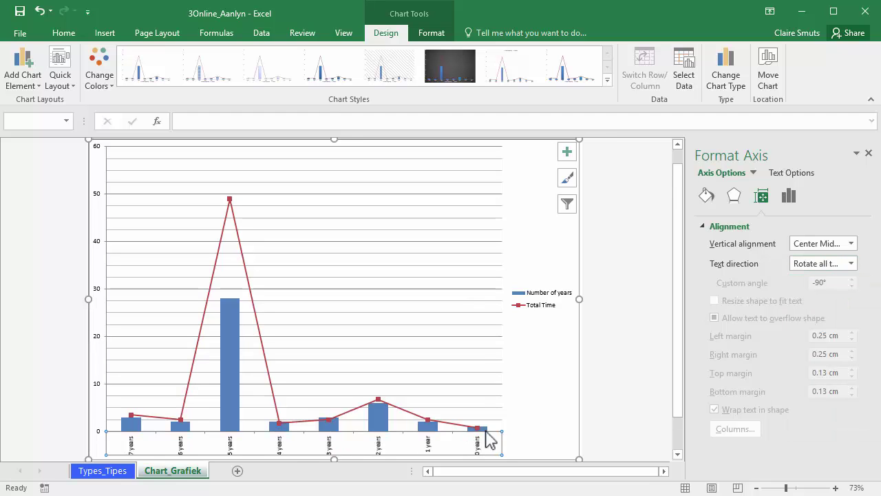
pyautogui.click(623, 424)
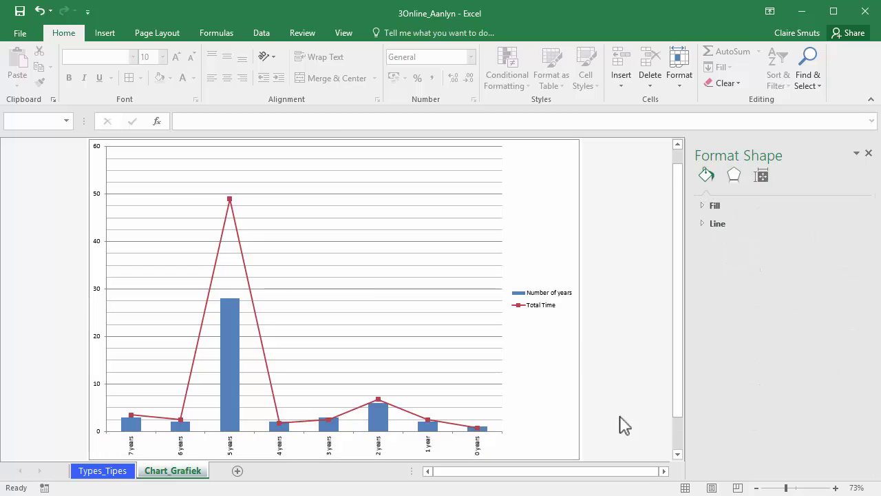